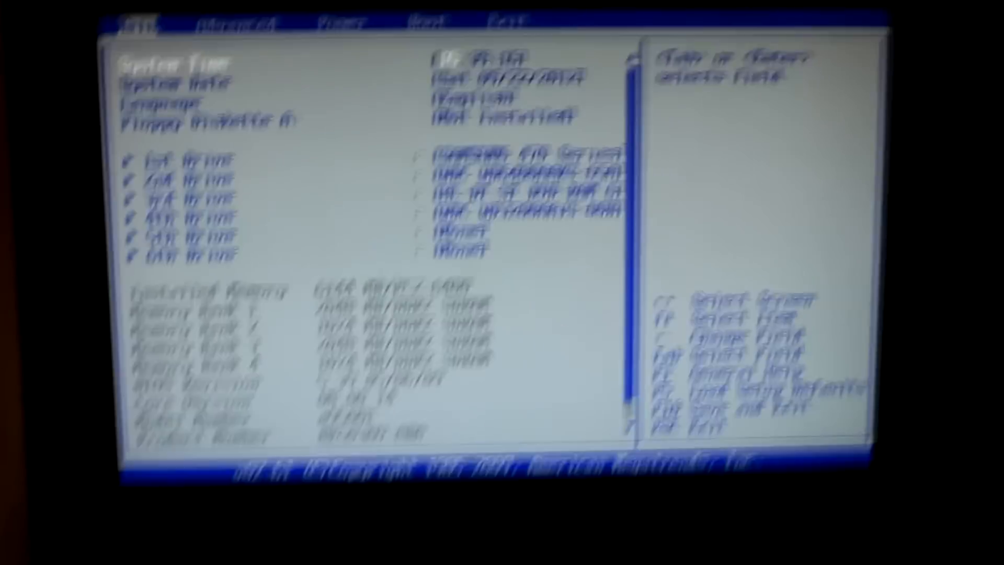
- Launch Disk Management from the Start menu search and maximize its window
key(Down)
key(Down)
key(Down)
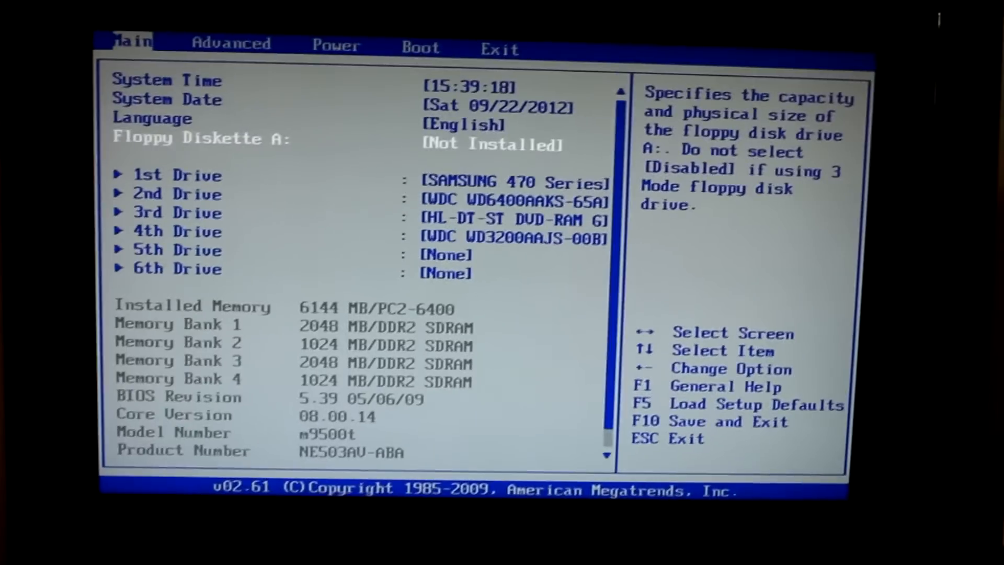
key(Down)
key(Down)
key(Down)
key(Down)
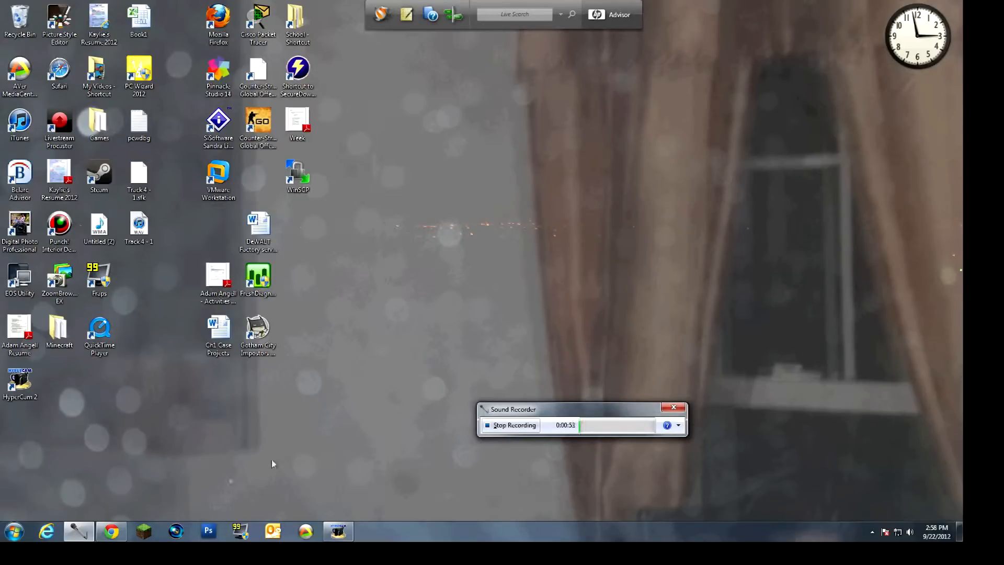
click(16, 532)
click(31, 484)
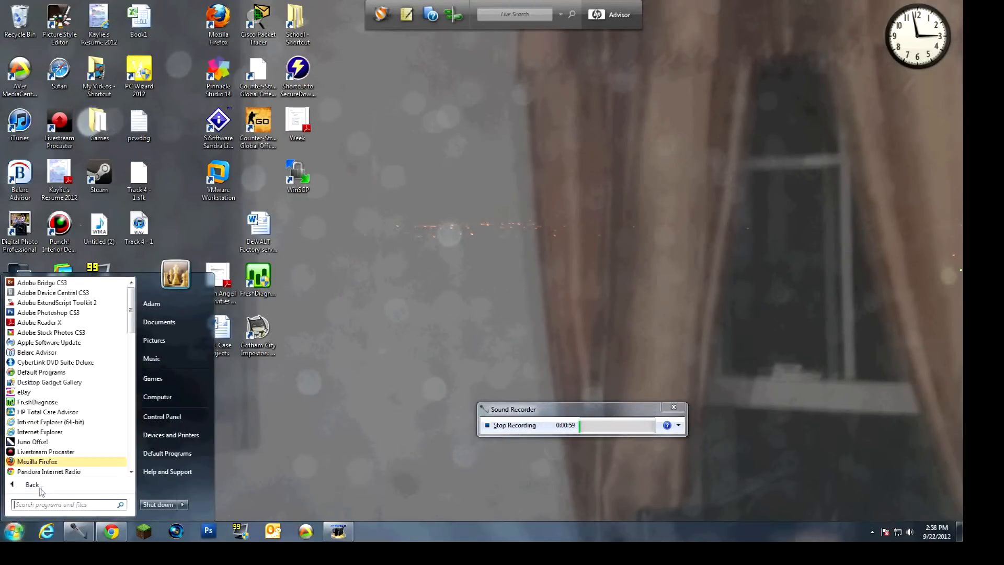
click(16, 534)
click(16, 534)
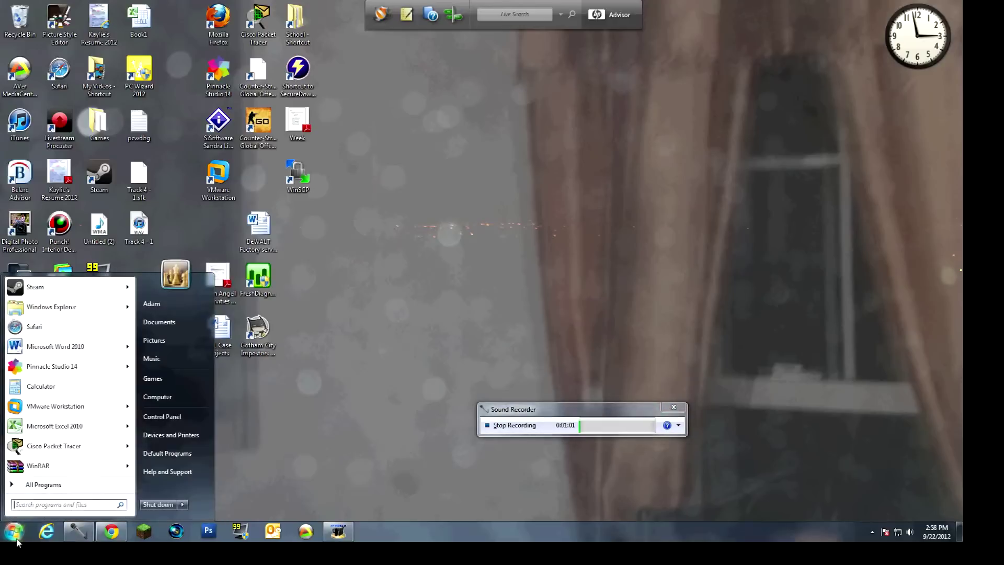
click(48, 504)
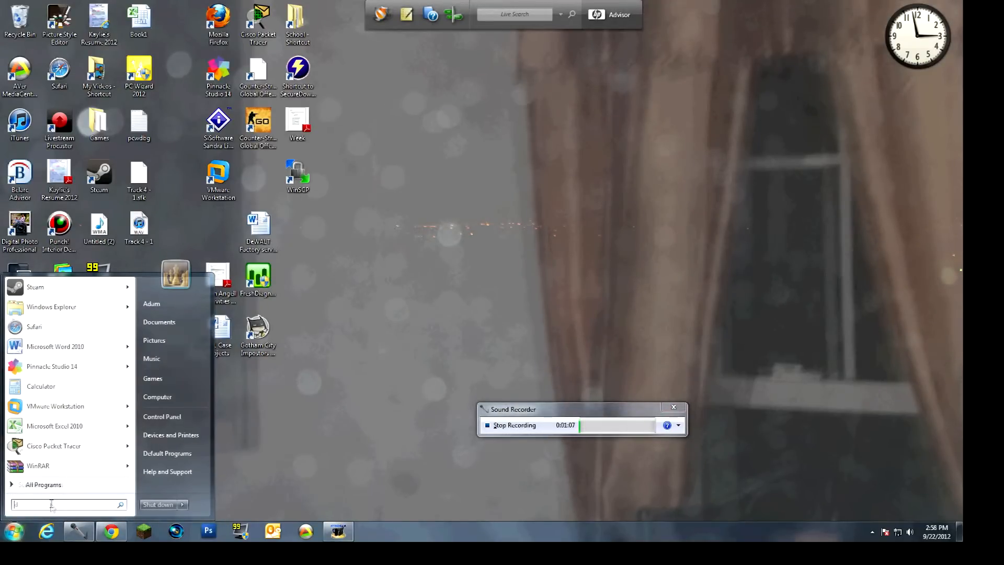
text(disc)
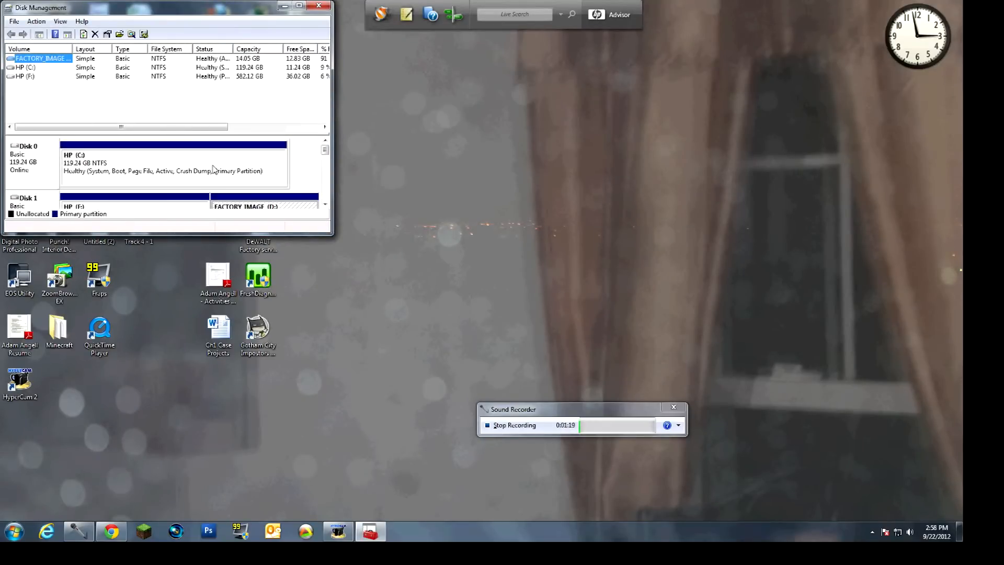
click(306, 8)
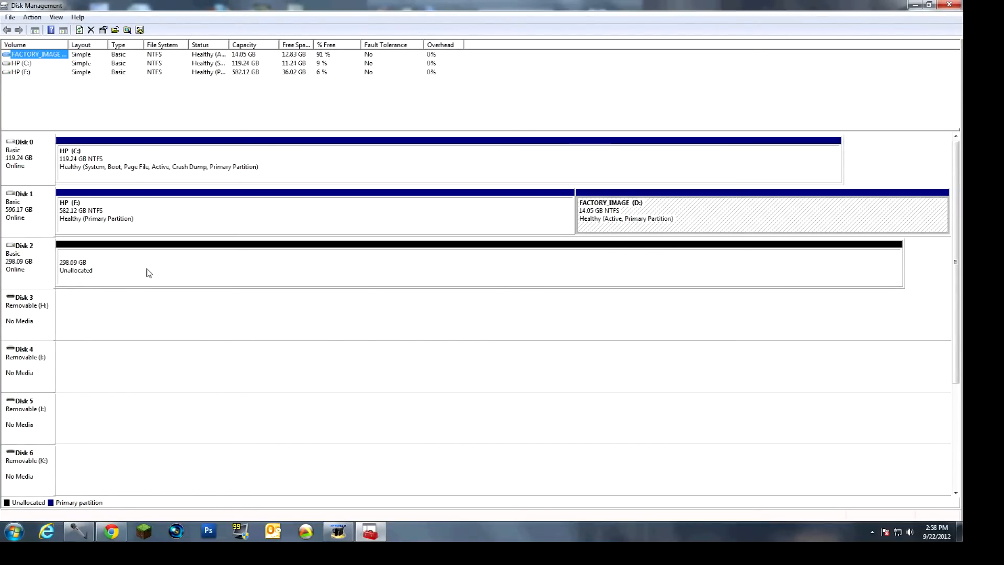
- Check the Computer drive view, put it away and select Disk 2's 298.09 GB unallocated space
key(super)
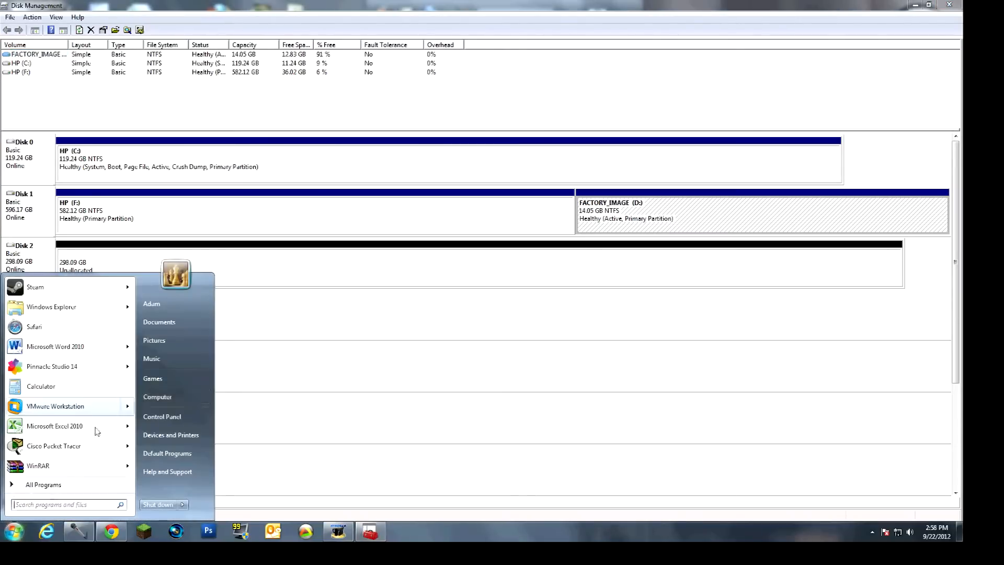
click(157, 396)
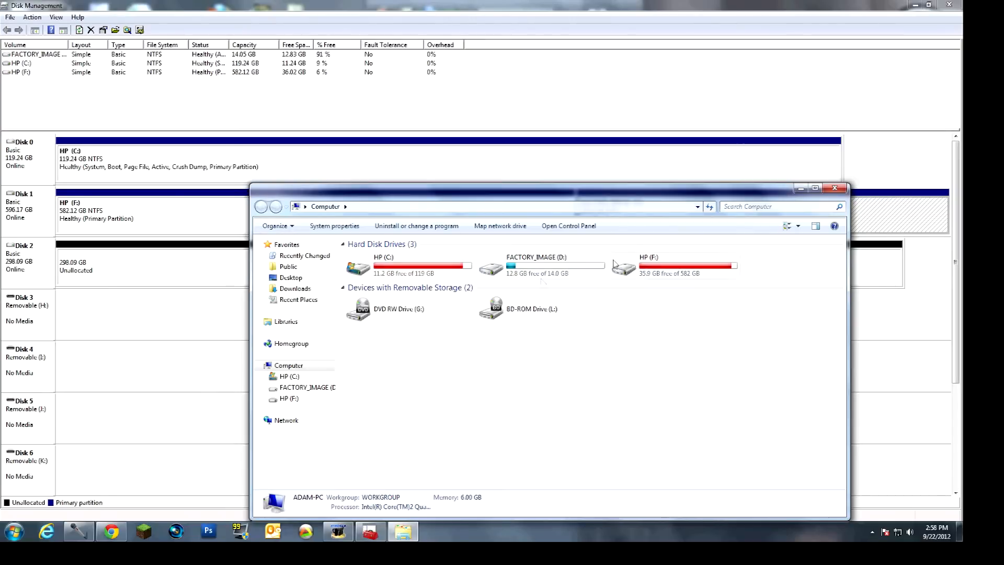
click(800, 188)
click(151, 277)
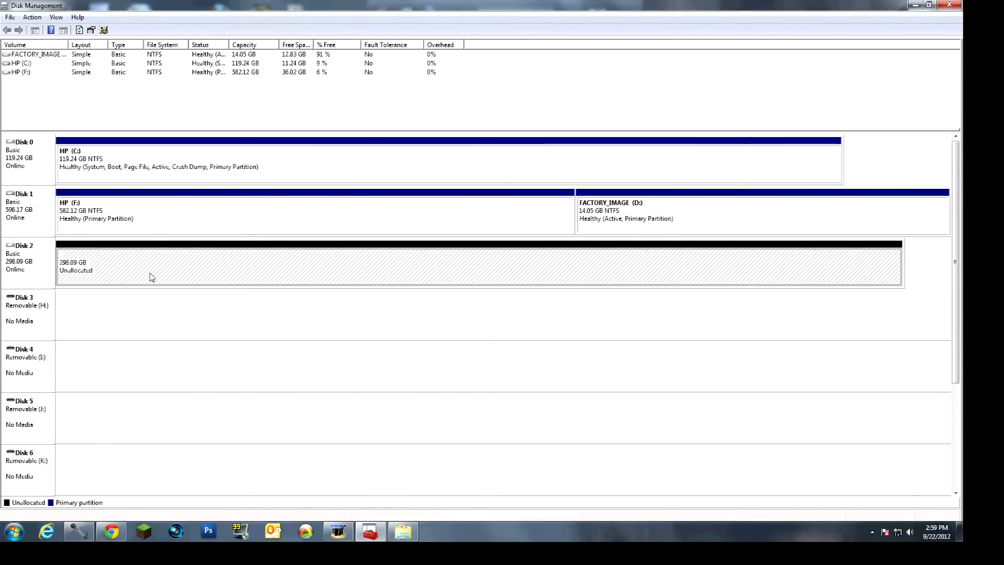
- Start a new simple volume on Disk 2 at full size with no drive letter assigned
right_click(151, 277)
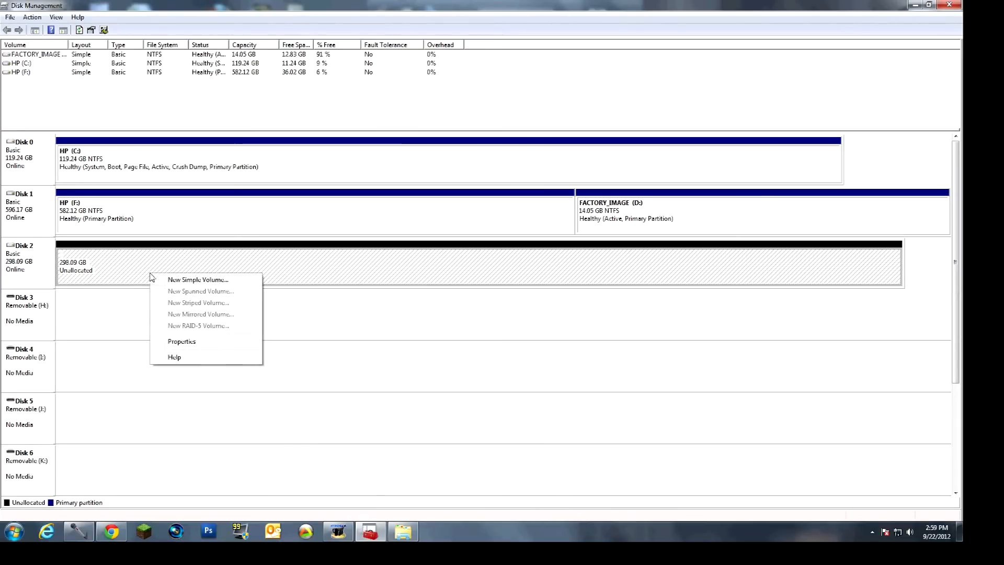
click(238, 281)
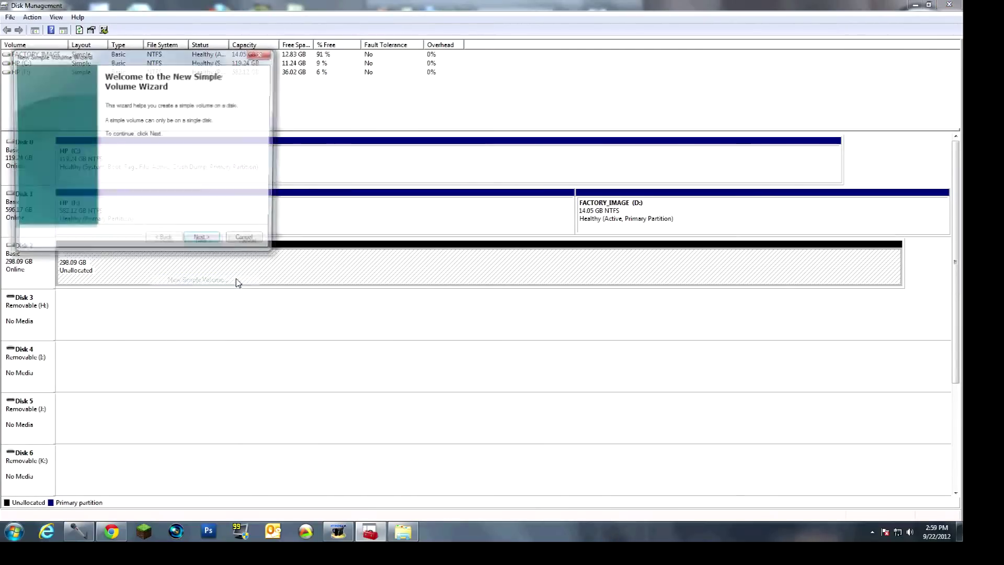
click(206, 242)
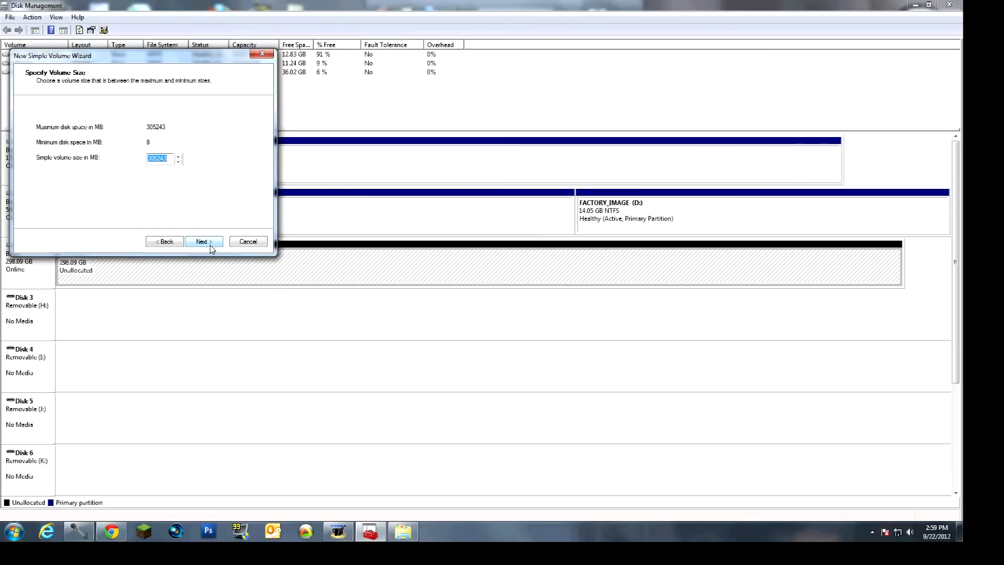
click(205, 242)
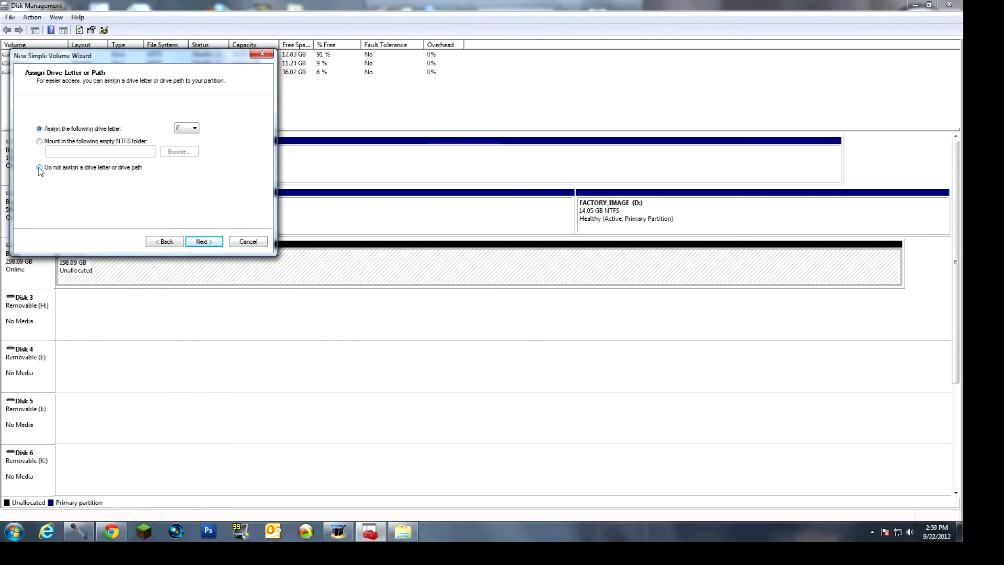
click(39, 168)
click(203, 242)
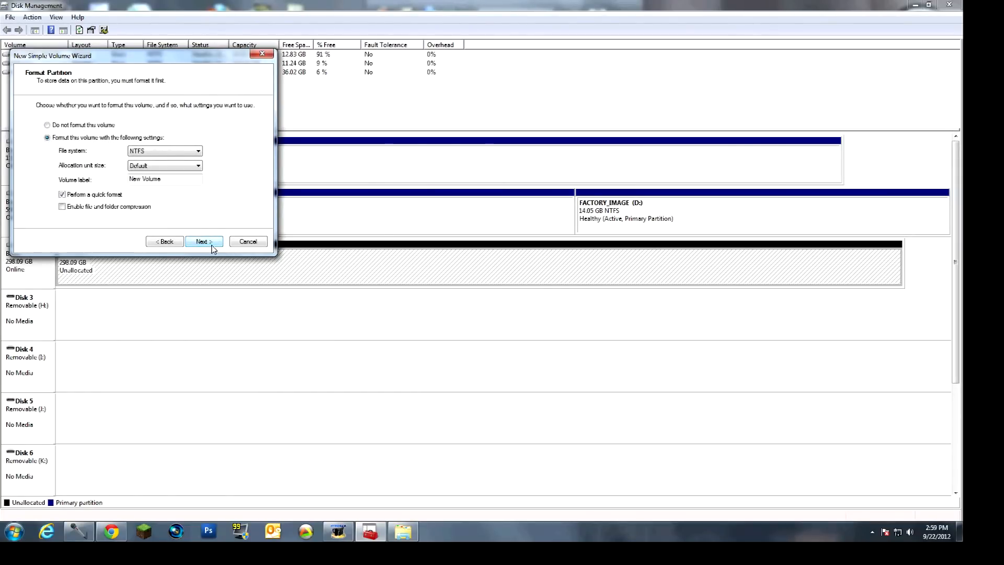
click(167, 242)
click(47, 168)
click(202, 241)
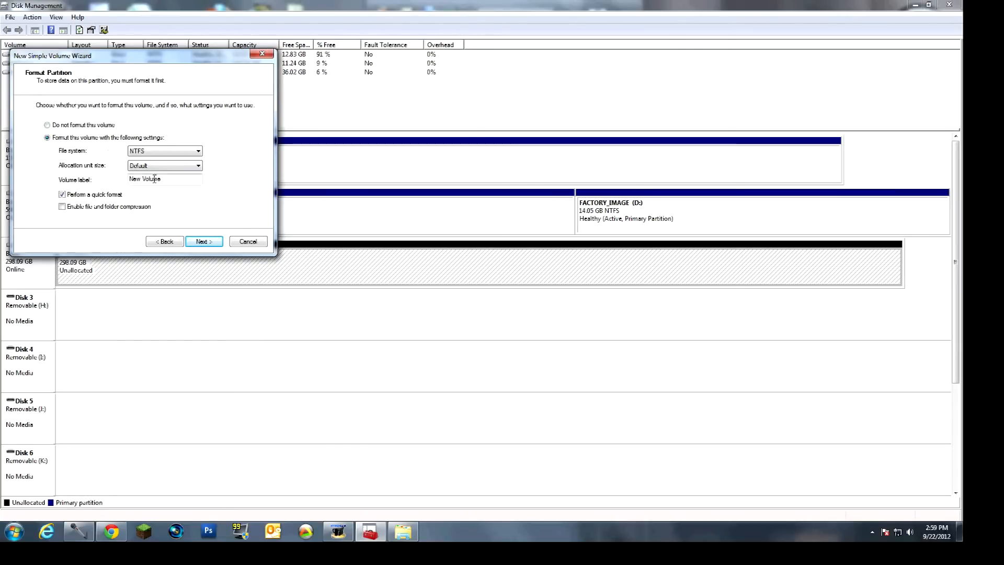
- Format it NTFS with volume label Youtube and finish the wizard
click(158, 151)
drag(168, 179, 20, 183)
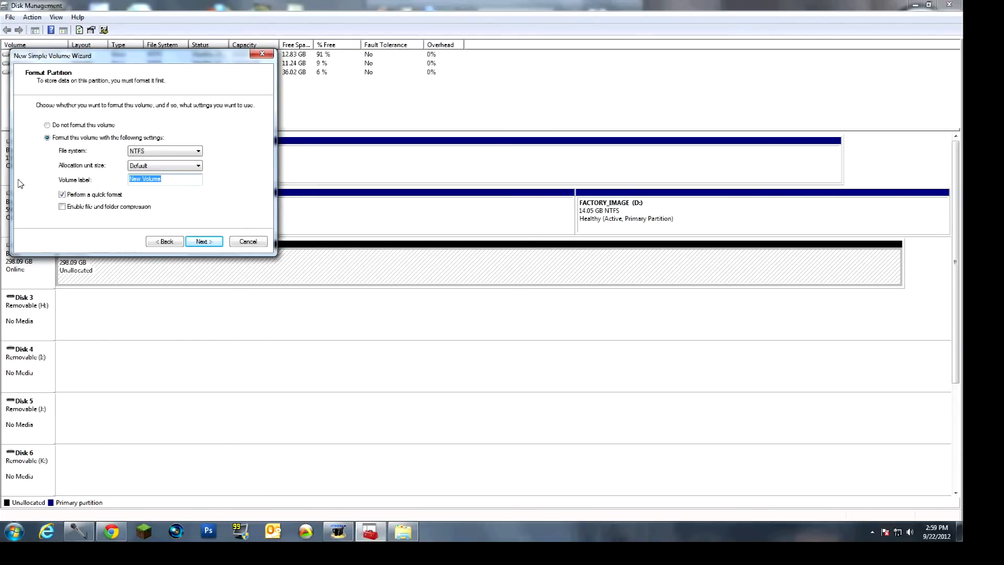
text(GA)
key(BackSpace)
key(BackSpace)
key(BackSpace)
text(Y)
click(203, 242)
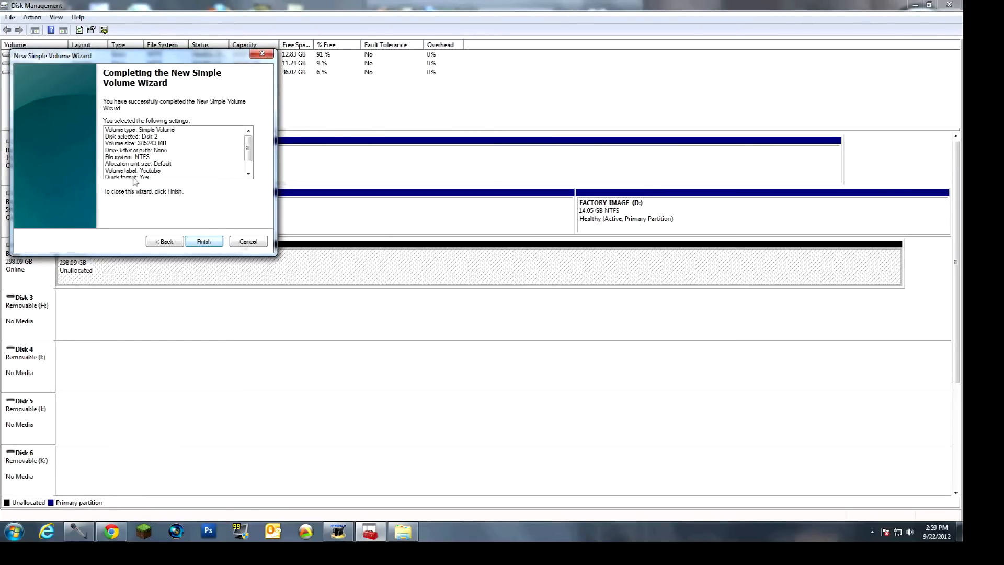
click(206, 242)
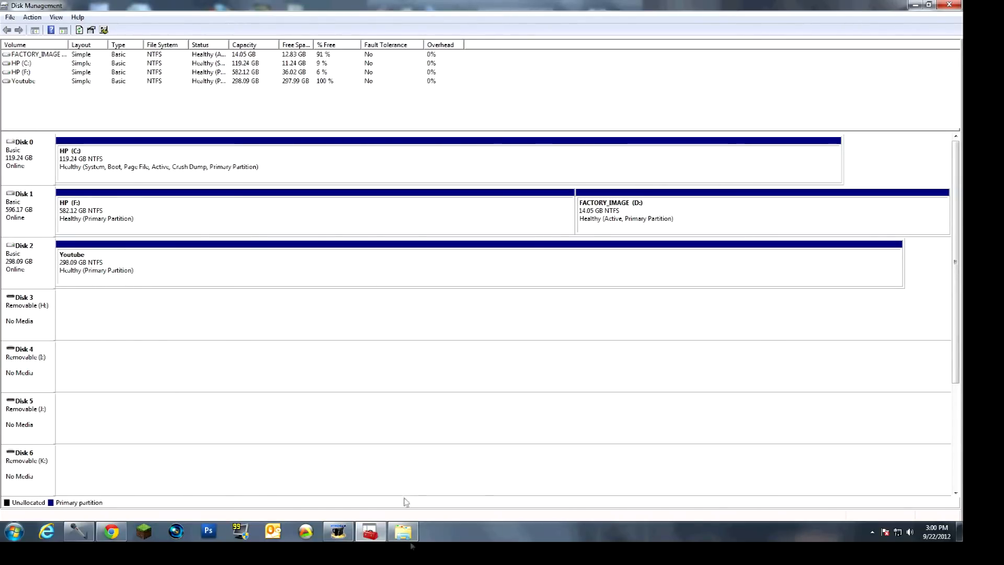
- Assign drive letter E to the Youtube partition via Change Drive Letter and Paths
click(402, 533)
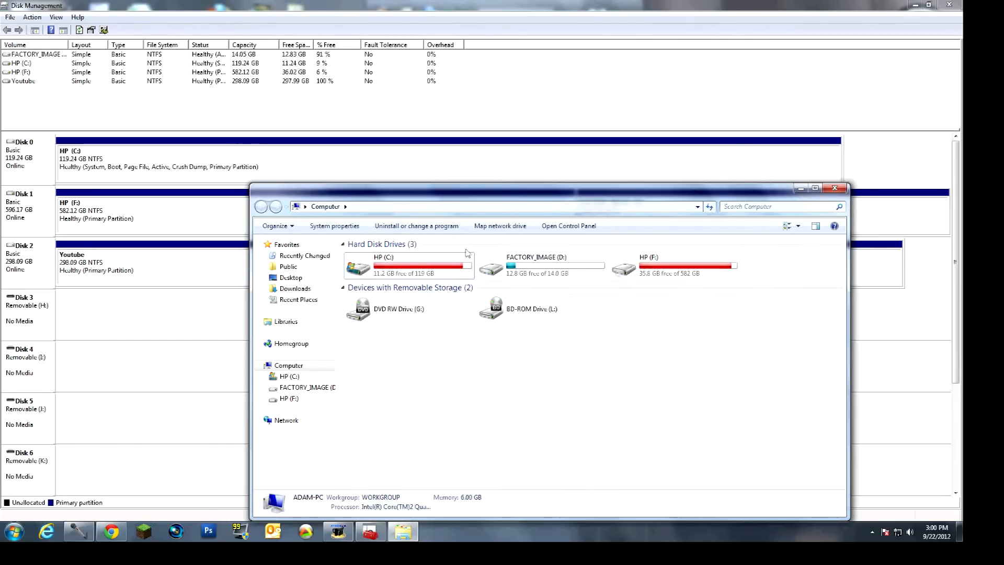
click(799, 189)
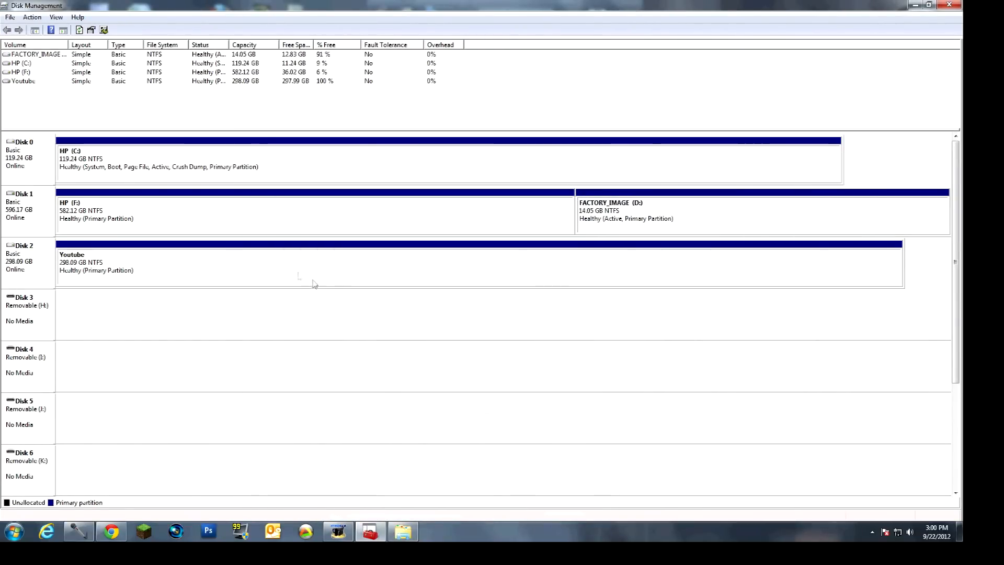
right_click(286, 272)
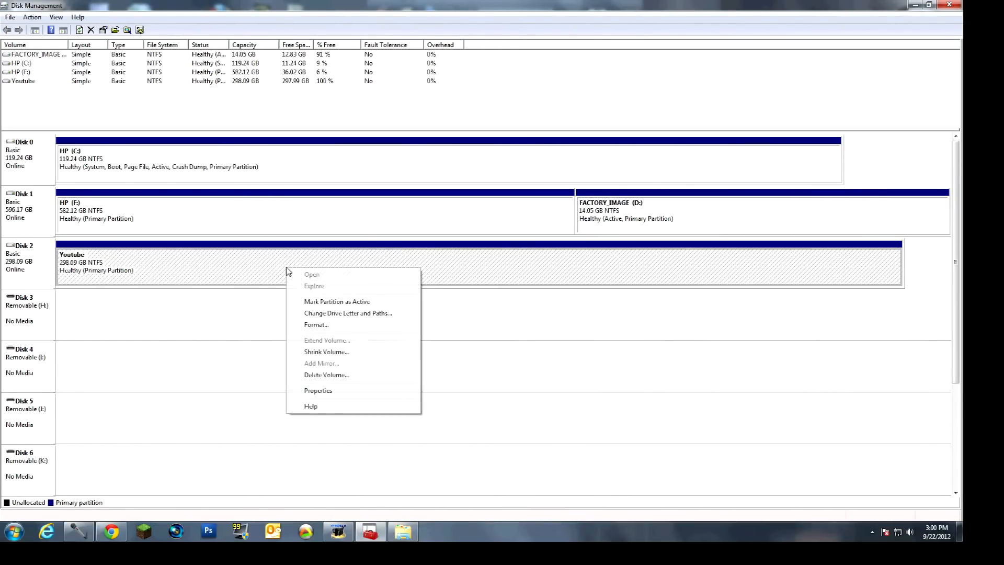
click(348, 313)
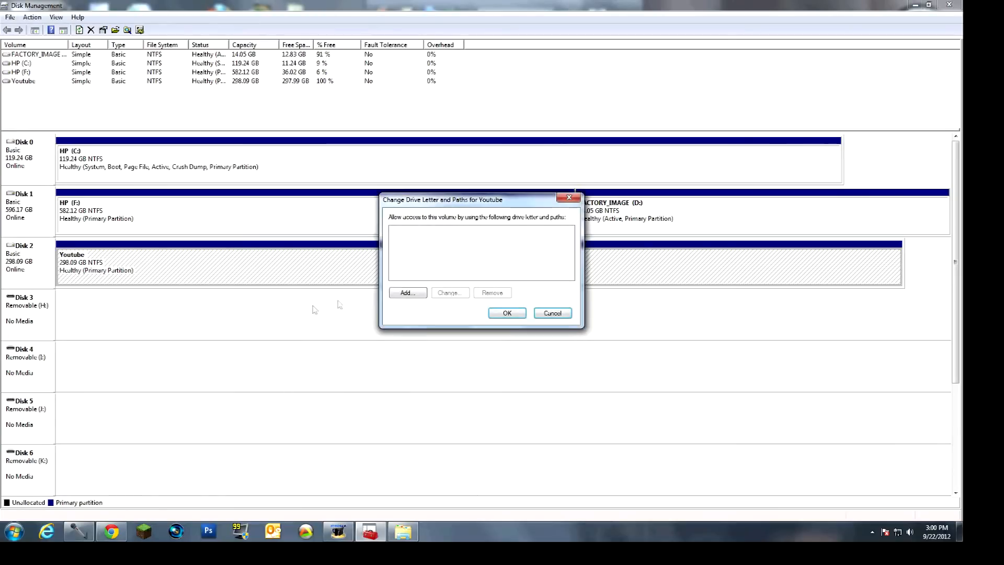
click(406, 293)
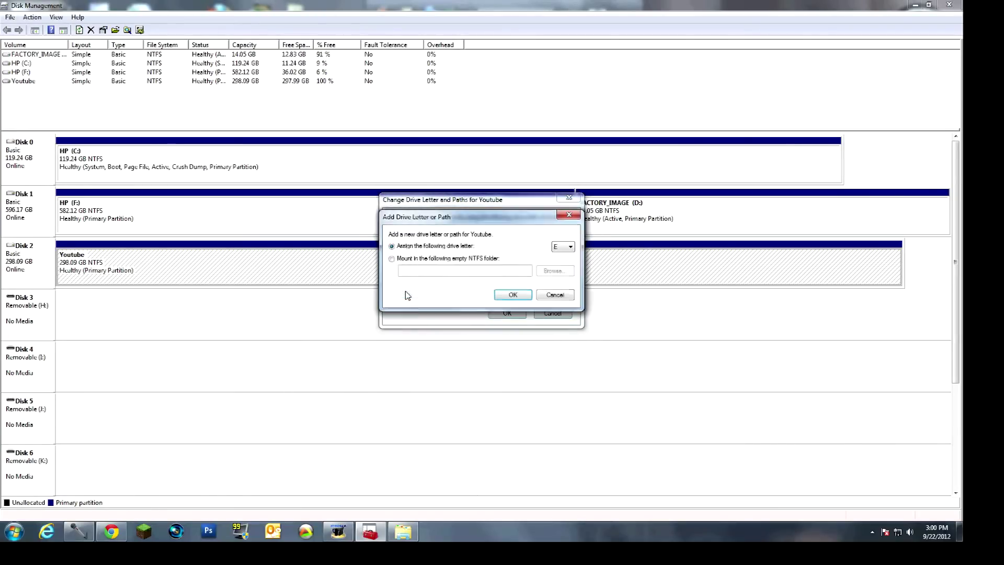
click(571, 248)
click(561, 275)
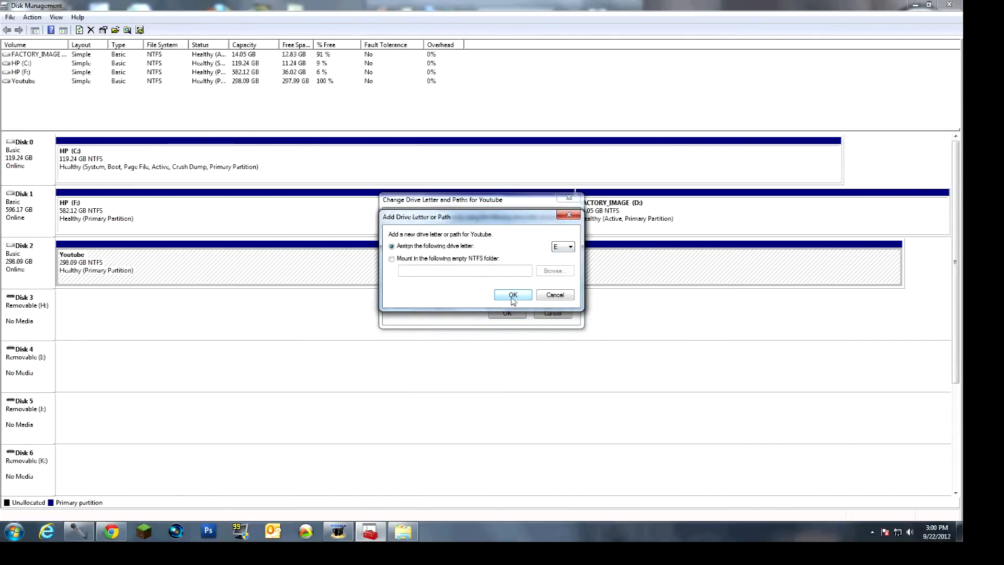
click(513, 296)
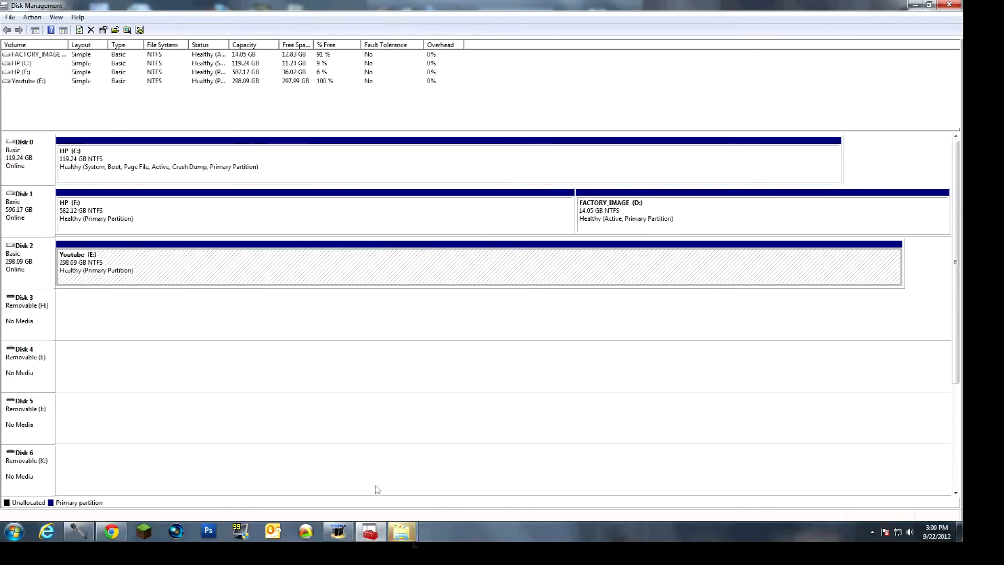
mouse_move(402, 533)
click(508, 444)
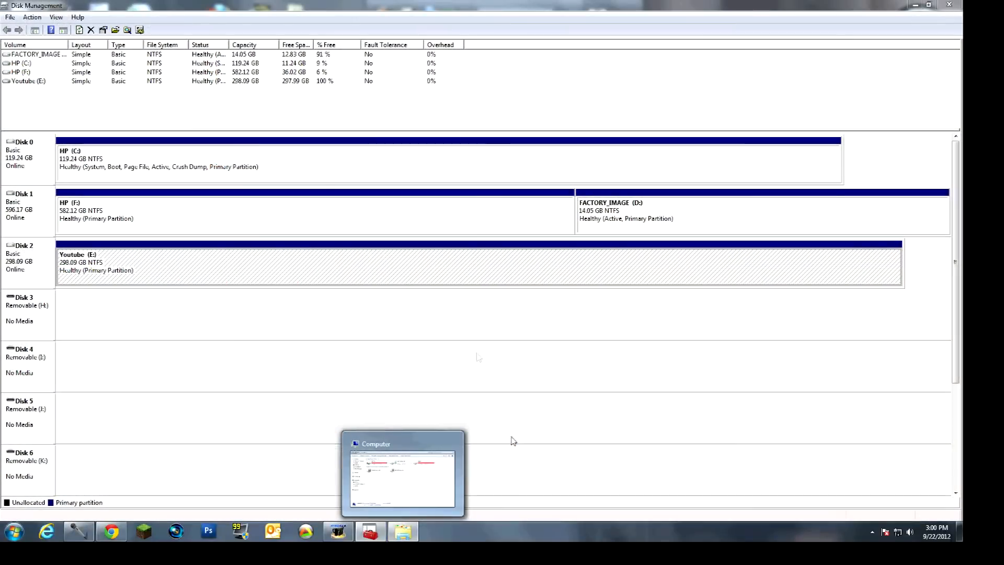
click(387, 455)
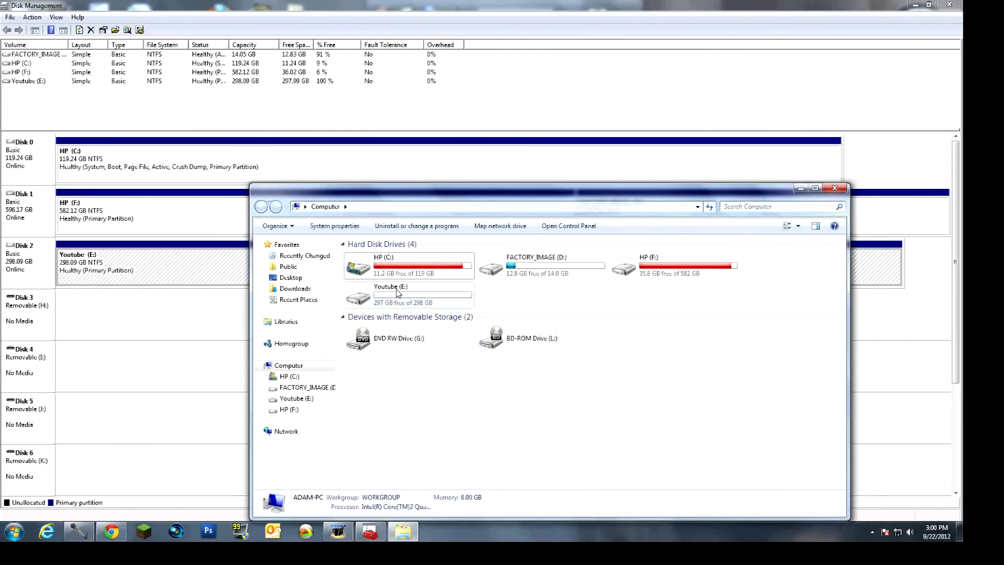
click(157, 306)
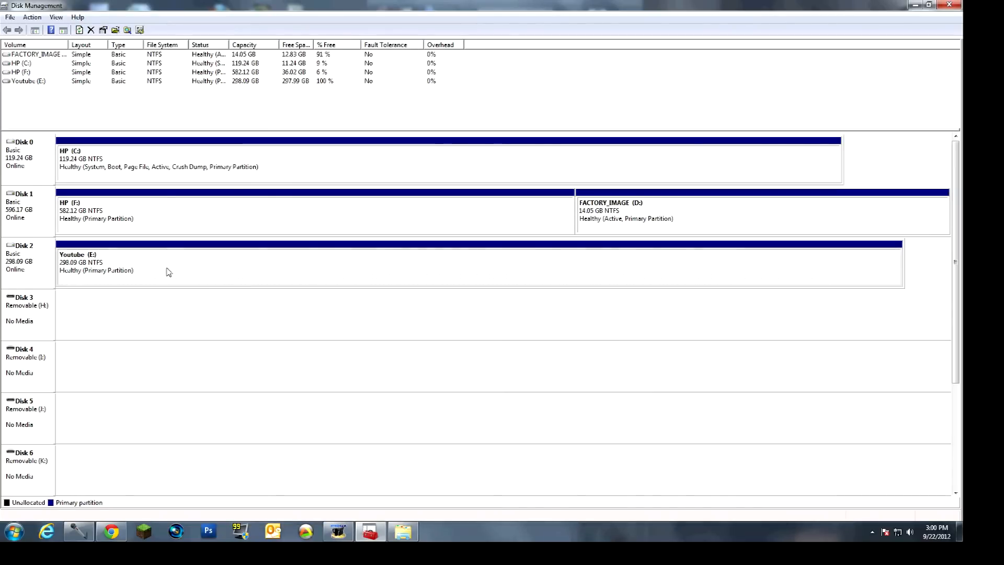
click(166, 272)
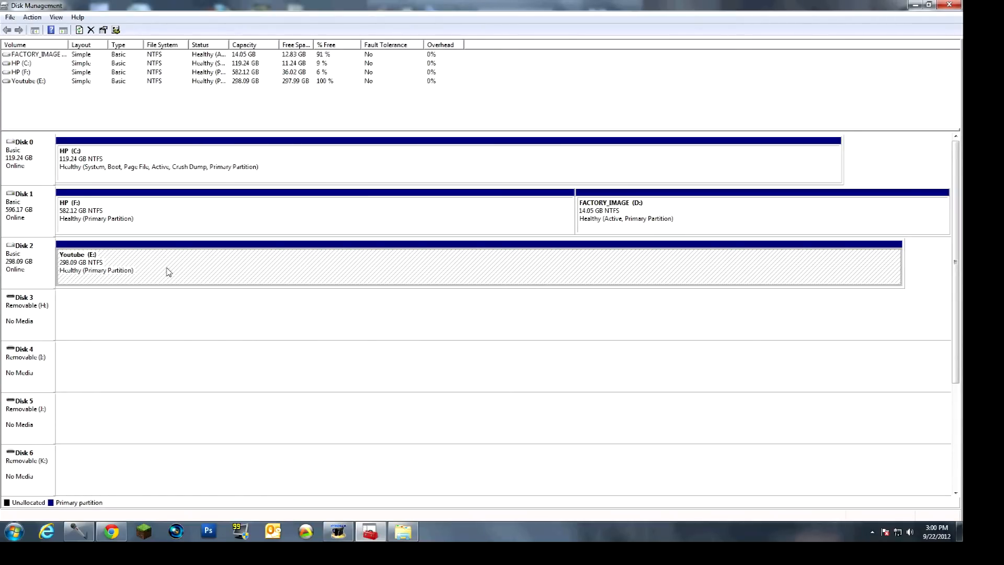
right_click(343, 261)
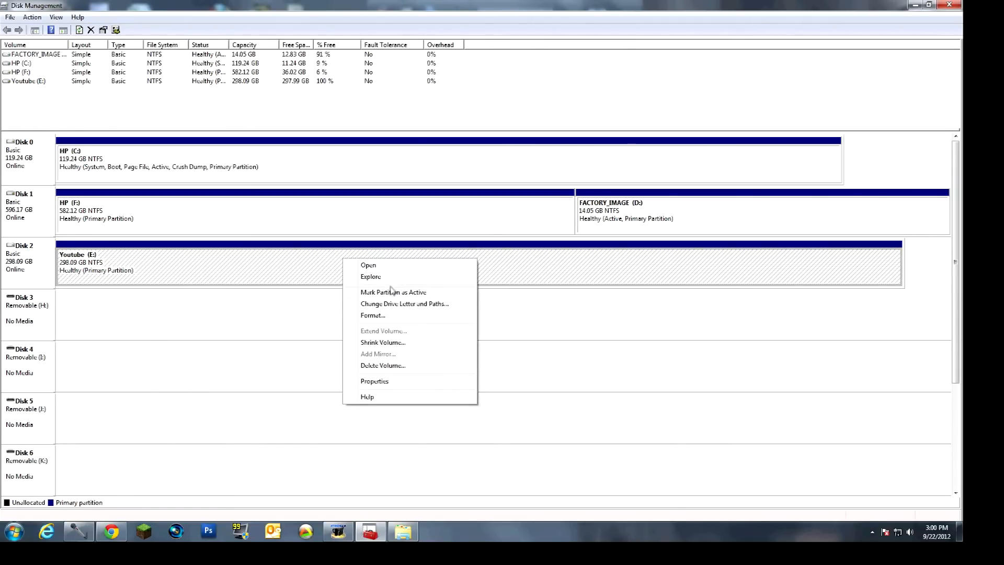
click(403, 534)
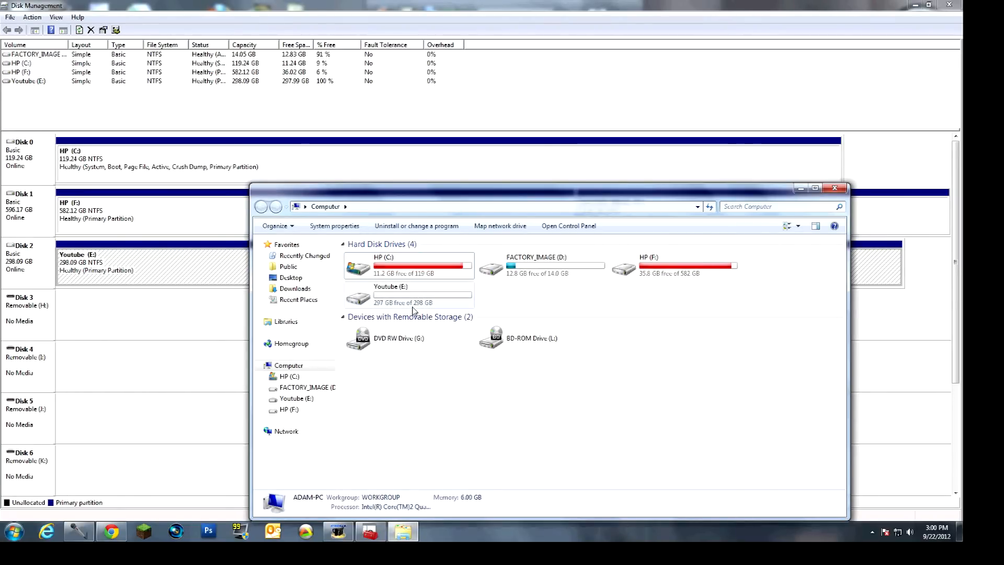
click(802, 189)
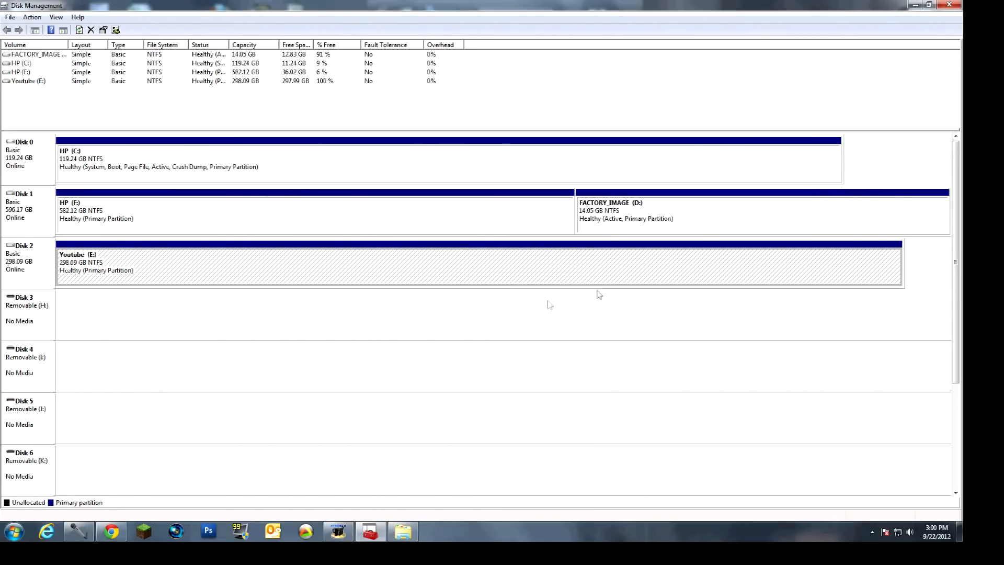
- Mark Youtube (E:) as active, then quick-format it NTFS keeping the Youtube label
right_click(528, 261)
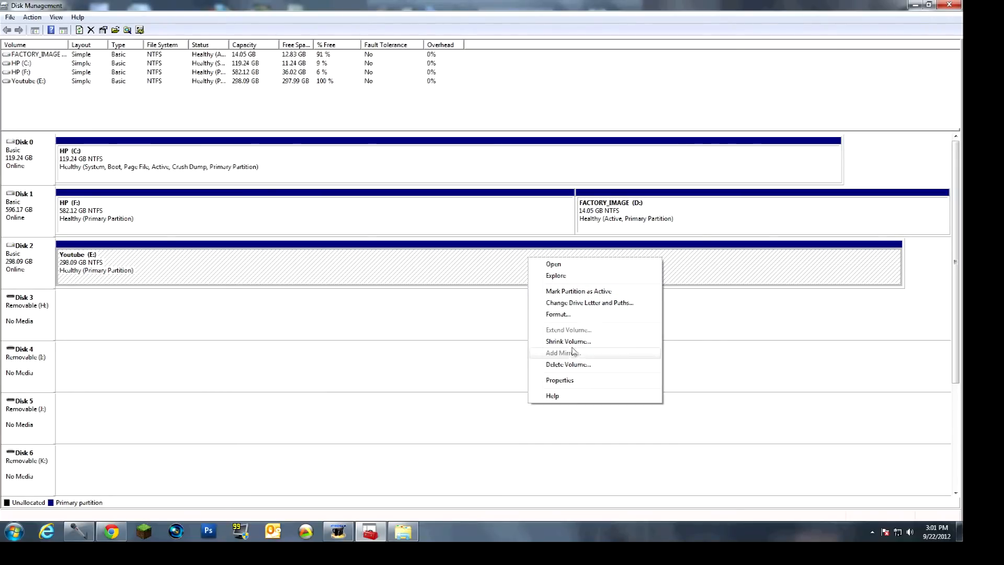
click(578, 291)
right_click(300, 258)
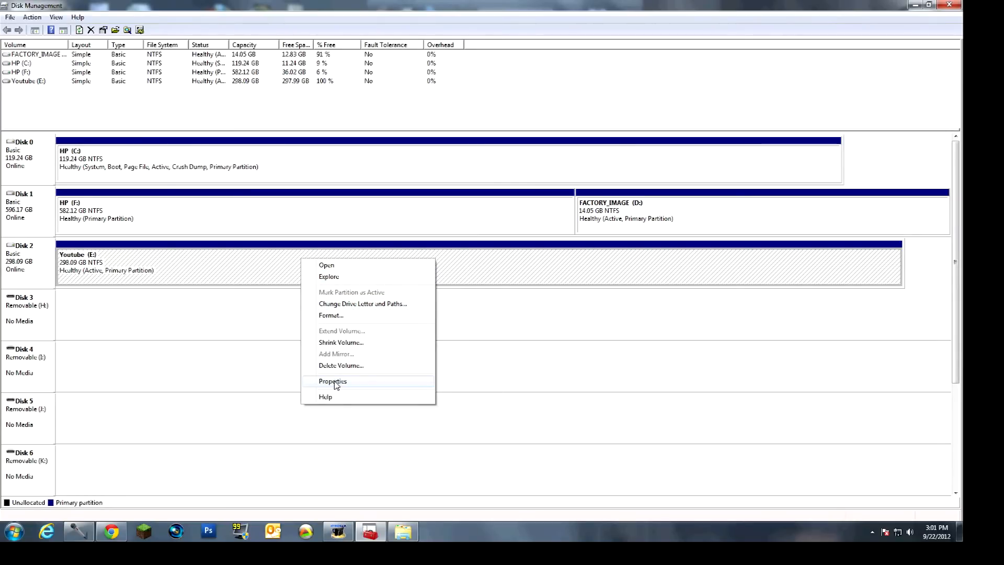
click(330, 316)
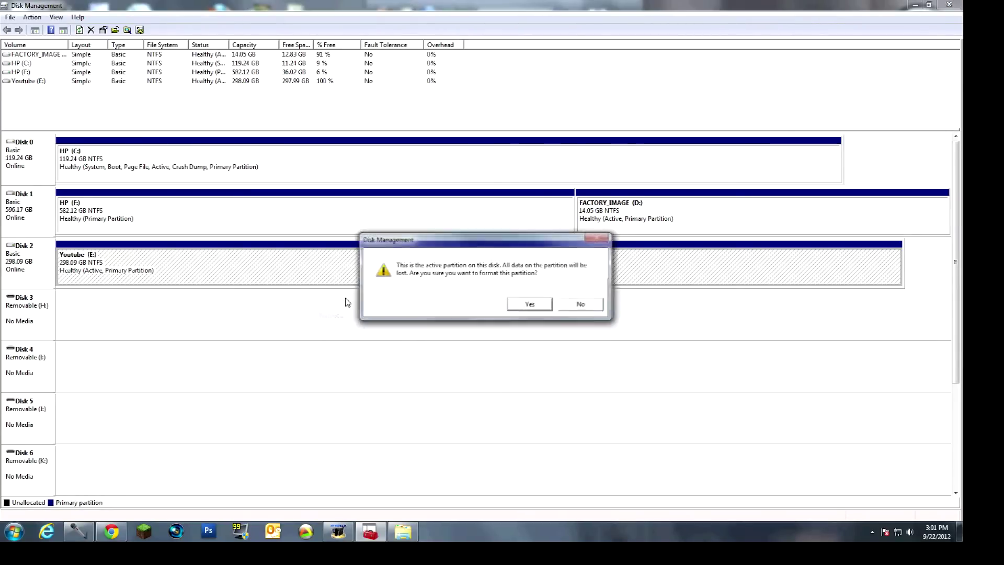
click(542, 307)
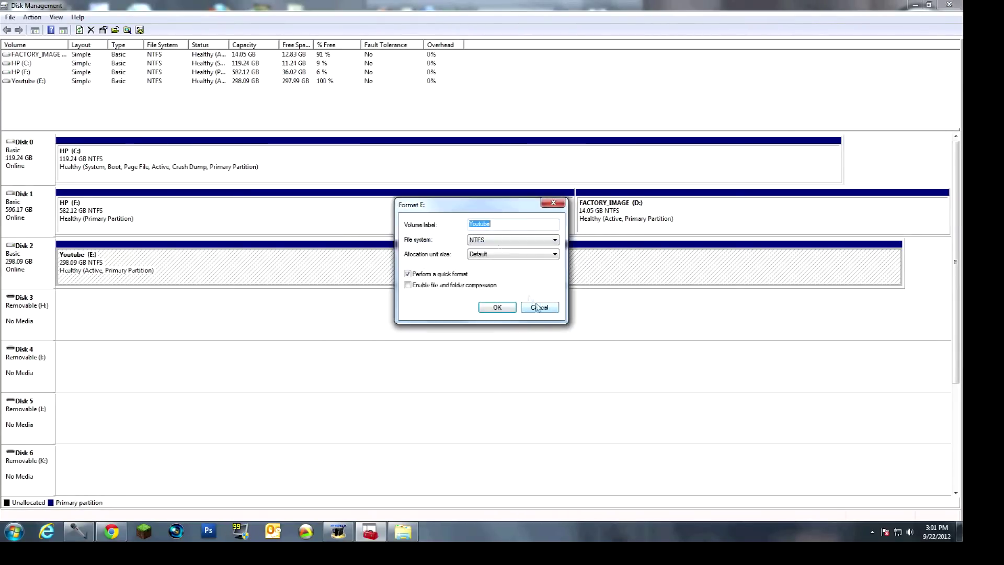
click(499, 307)
click(526, 305)
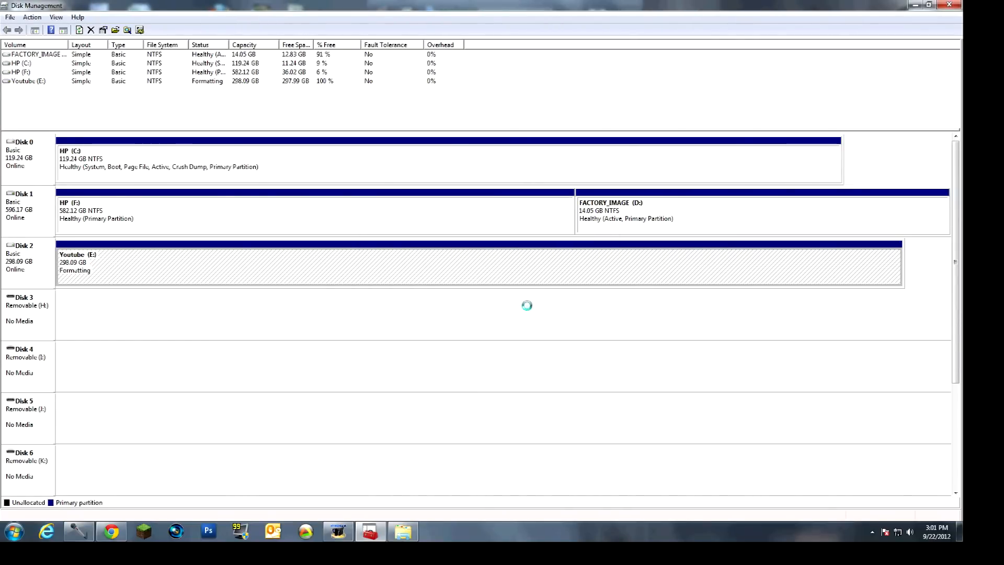
- Shrink Youtube (E:) by 200000 MB to 102.78 GB, leaving 195.31 GB unallocated
right_click(256, 258)
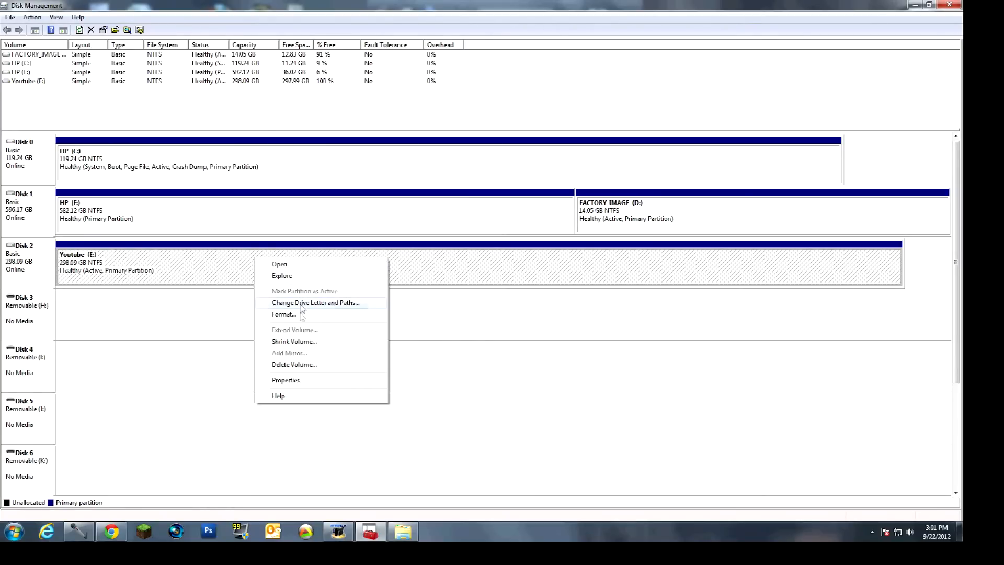
click(294, 341)
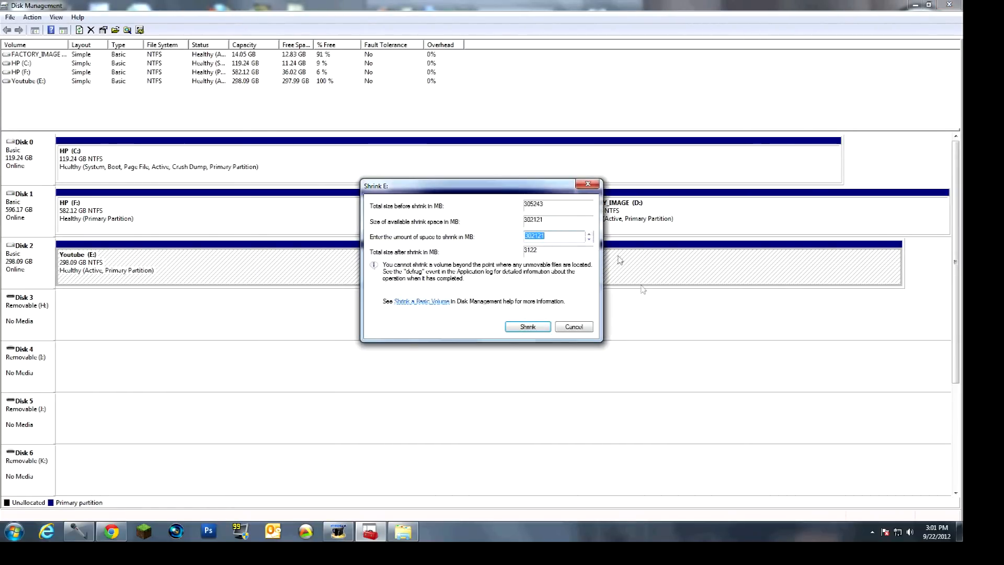
click(575, 326)
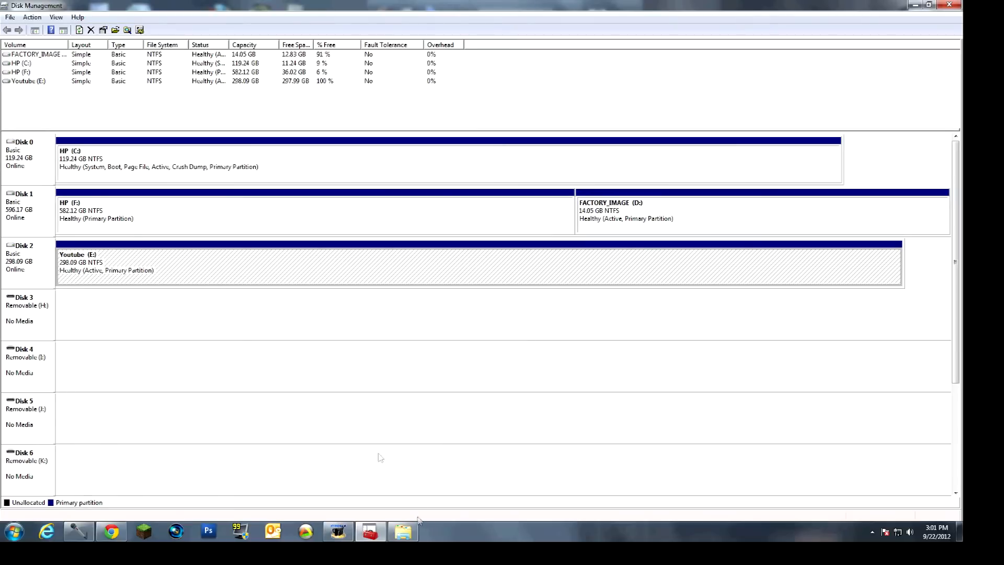
right_click(203, 273)
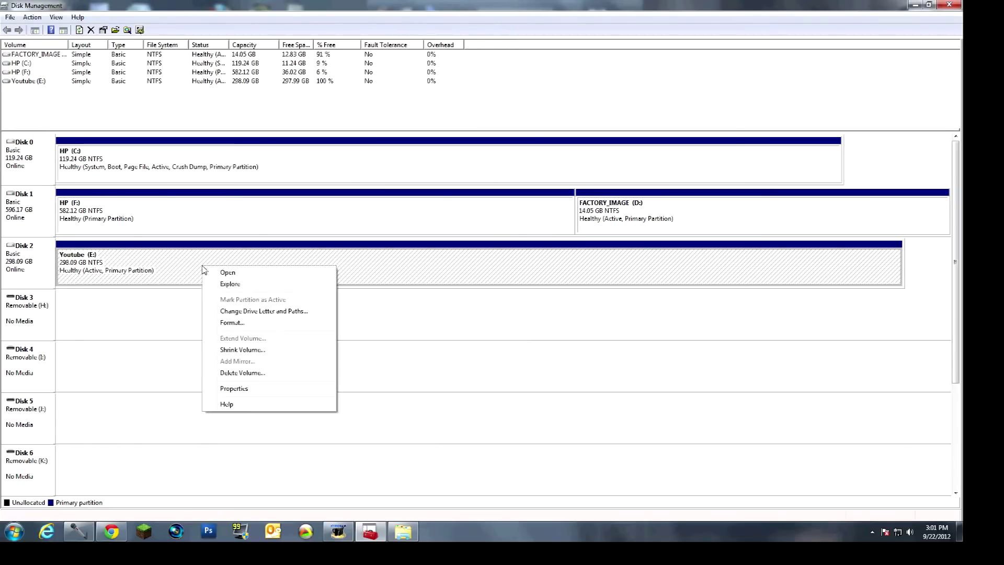
click(243, 351)
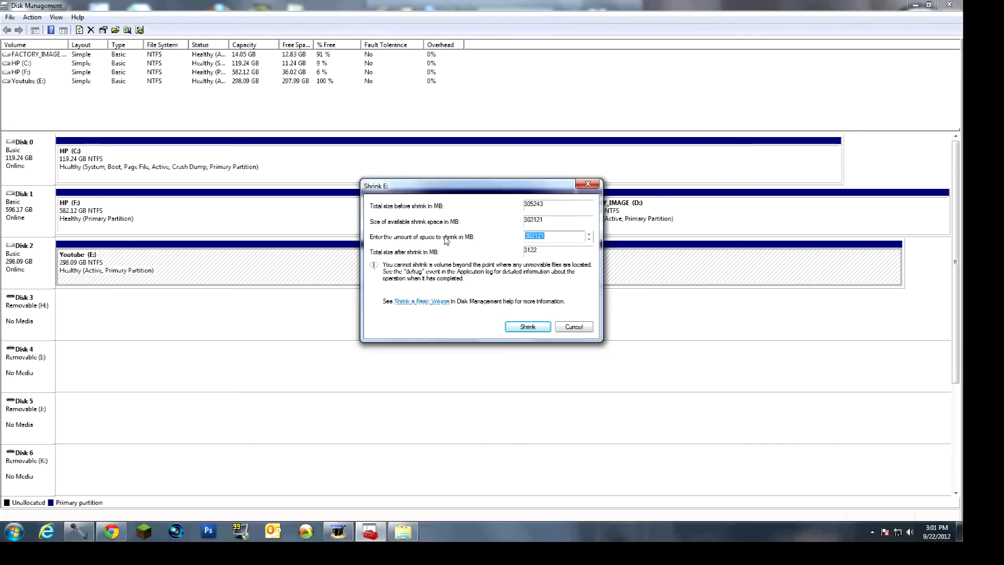
text(2000)
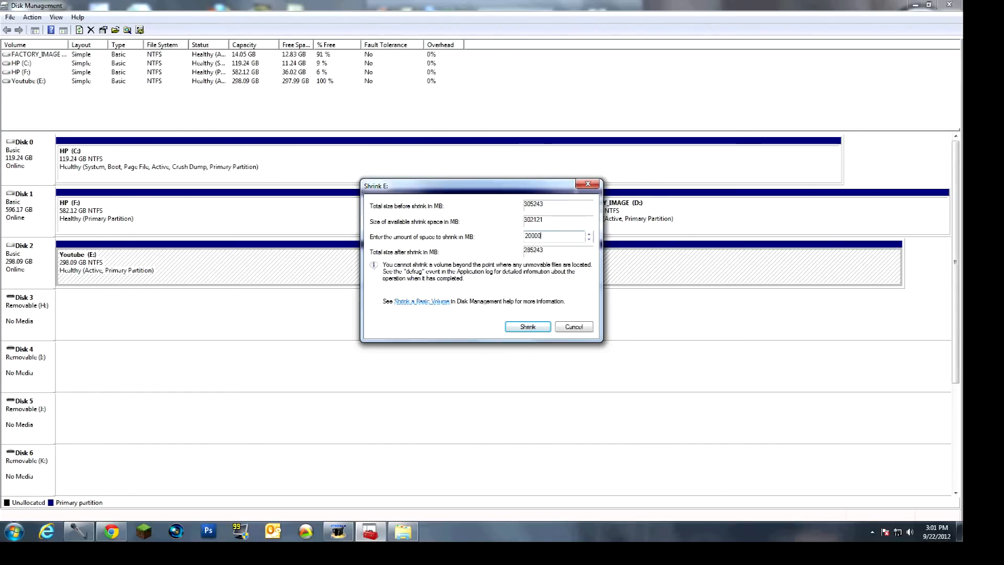
text(0)
click(527, 326)
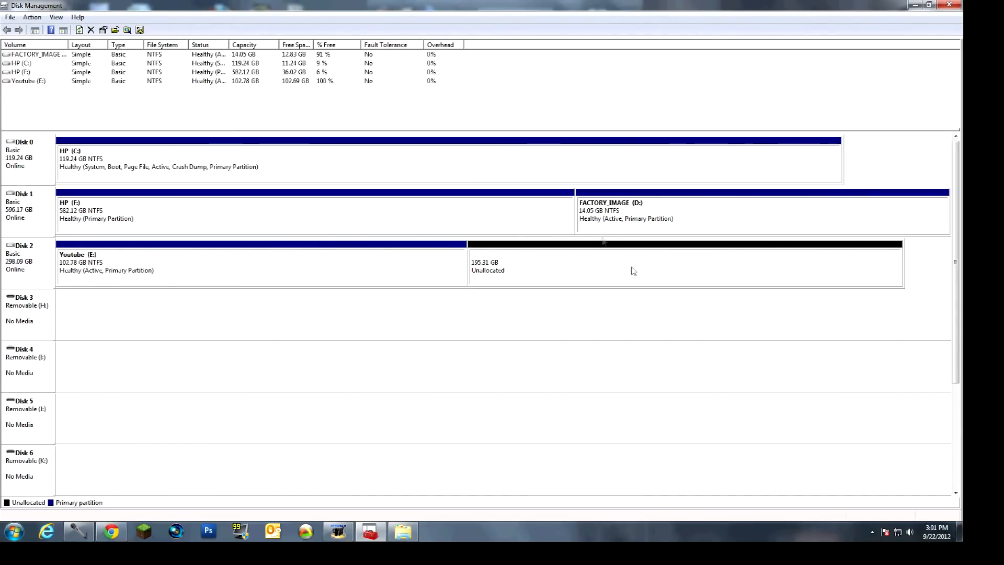
- Create a 199999 MB NTFS quick-formatted New Volume with drive letter M in the unallocated space
right_click(570, 265)
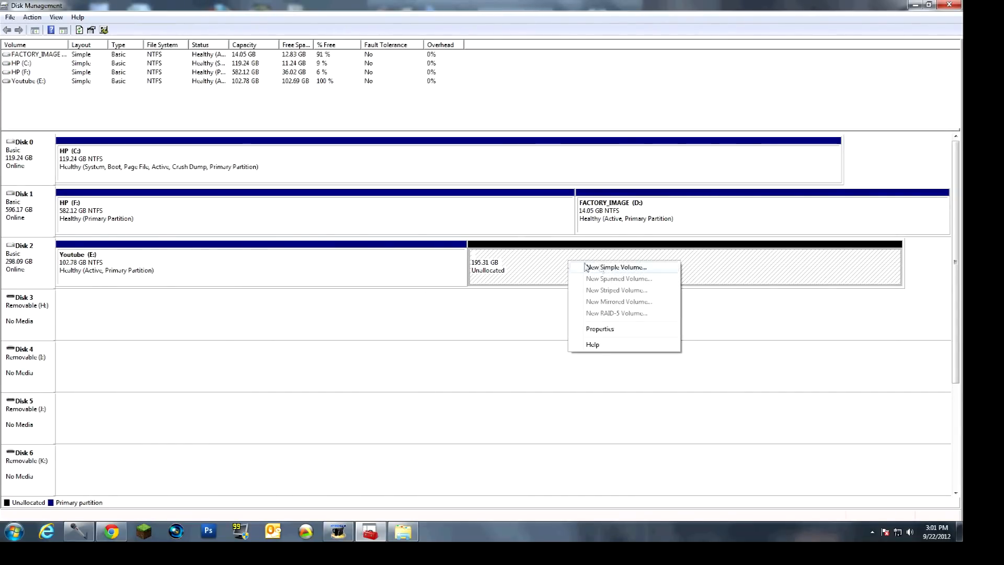
click(603, 267)
click(203, 241)
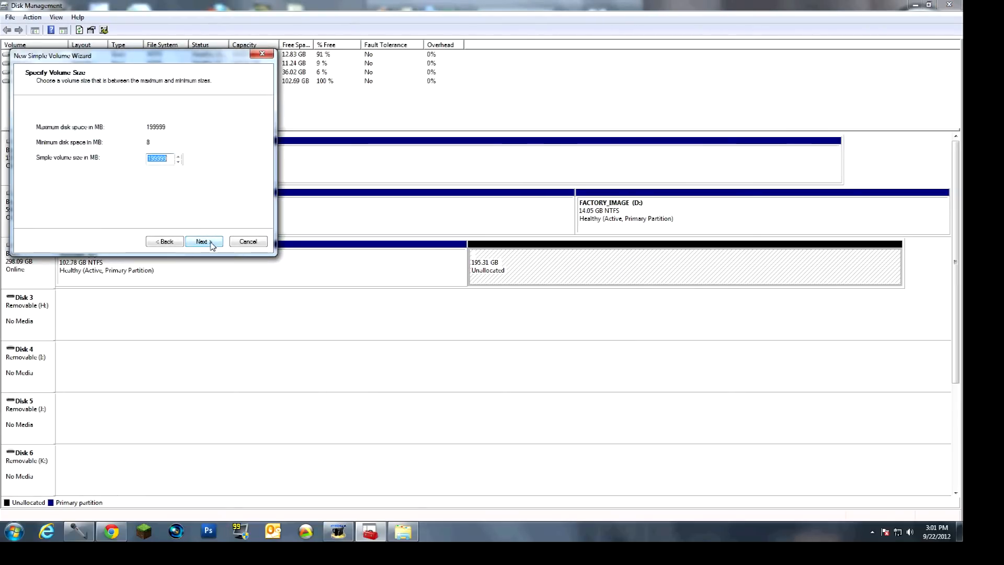
click(202, 240)
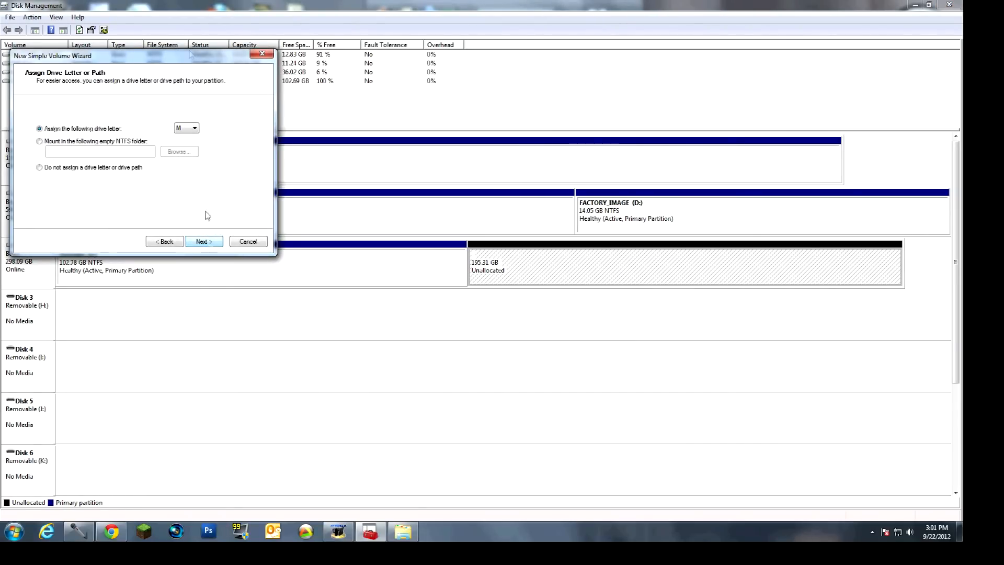
click(193, 128)
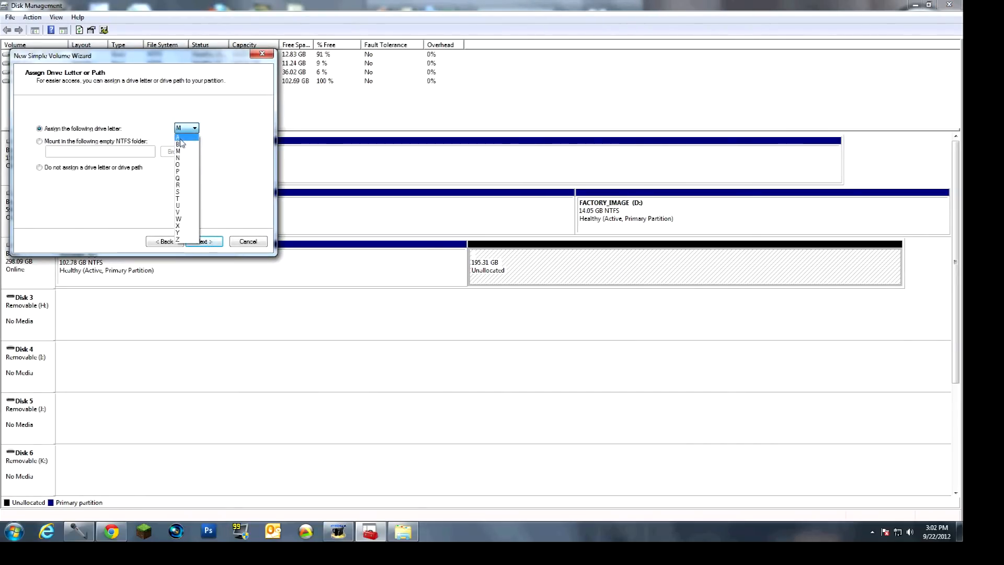
click(181, 151)
click(204, 241)
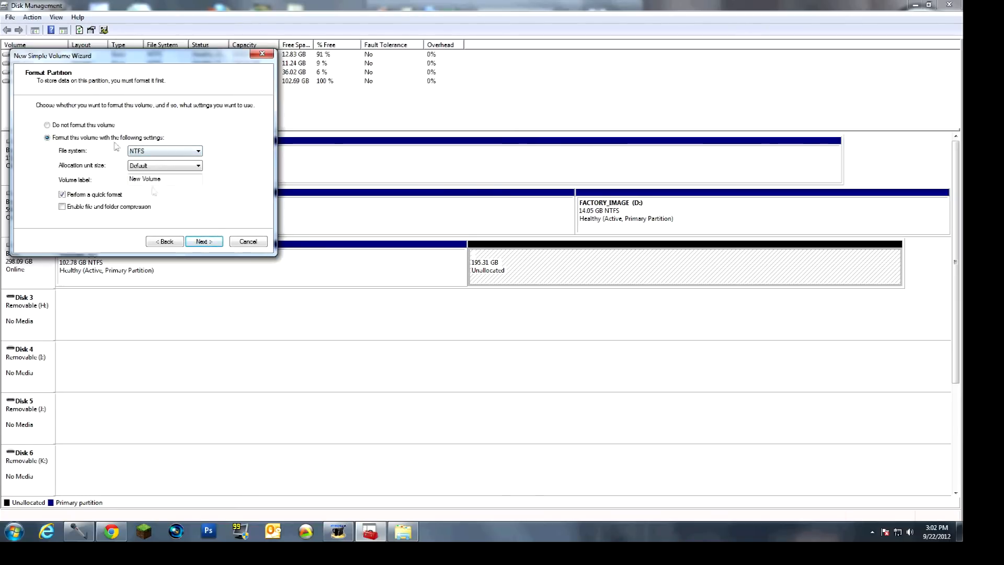
click(204, 241)
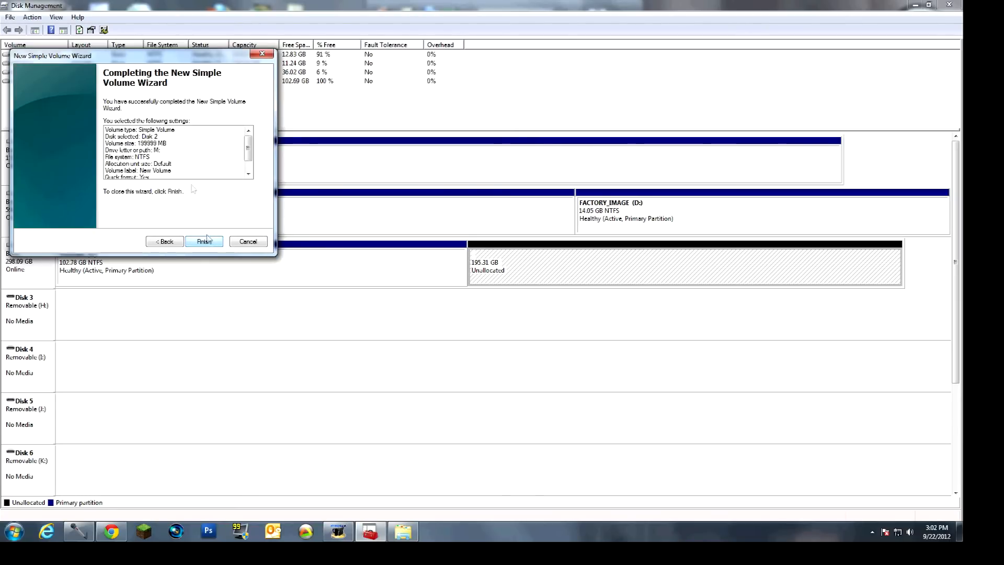
click(206, 243)
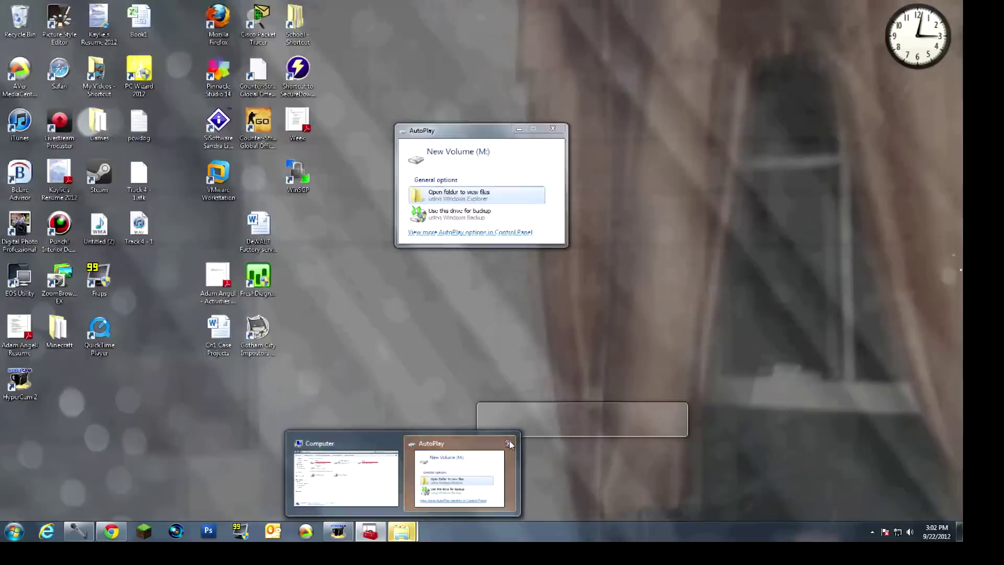
- Check in the Computer window that New Volume (M:) is listed, then close it
click(510, 440)
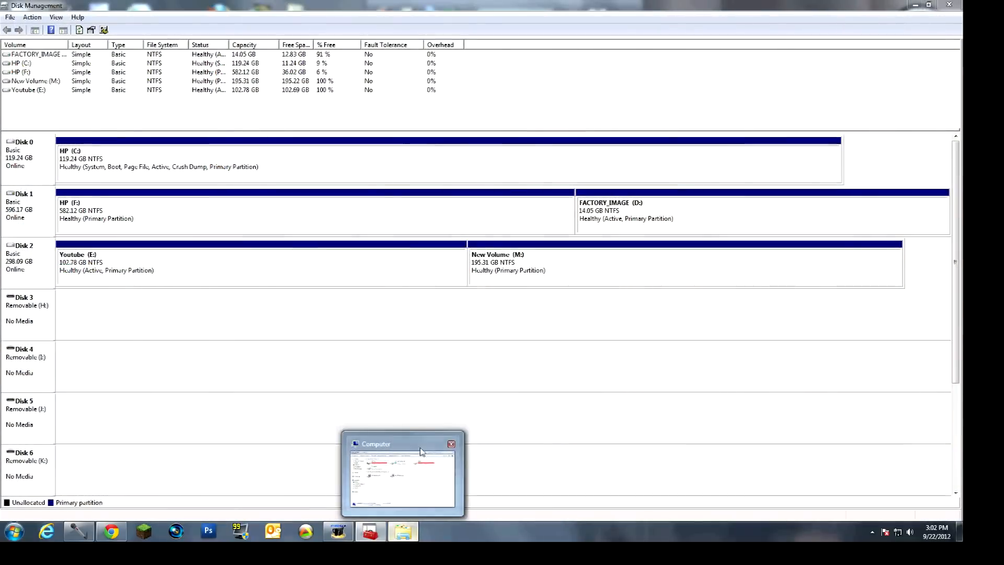
click(345, 475)
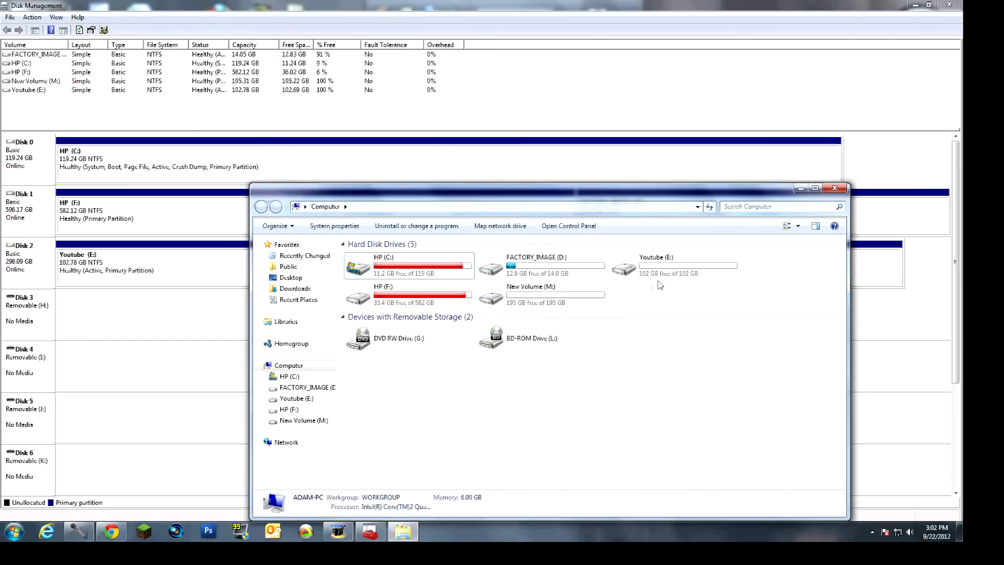
click(837, 188)
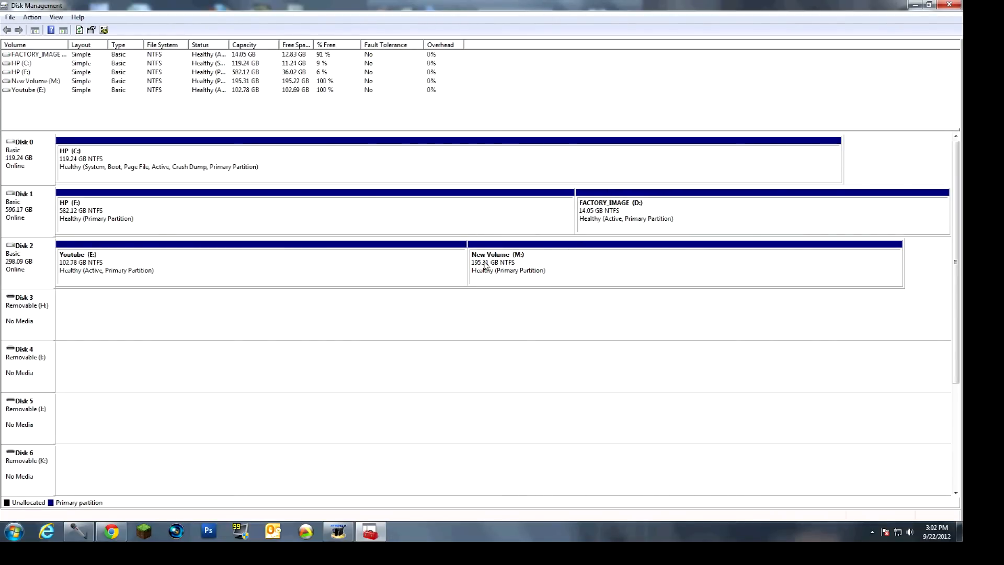
- Delete New Volume (M:), returning 195.31 GB to unallocated, and select Youtube (E:)
right_click(506, 265)
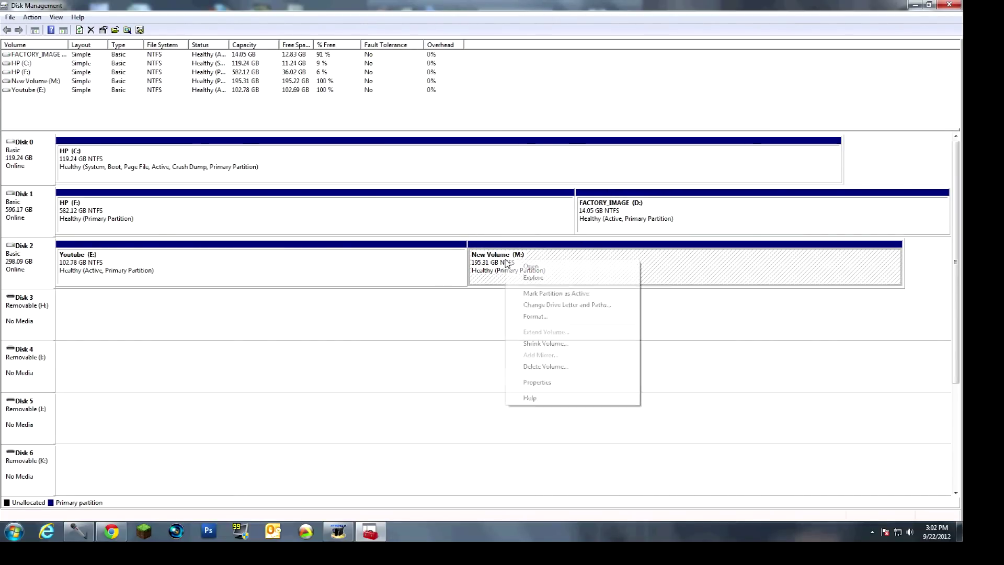
click(544, 368)
click(533, 304)
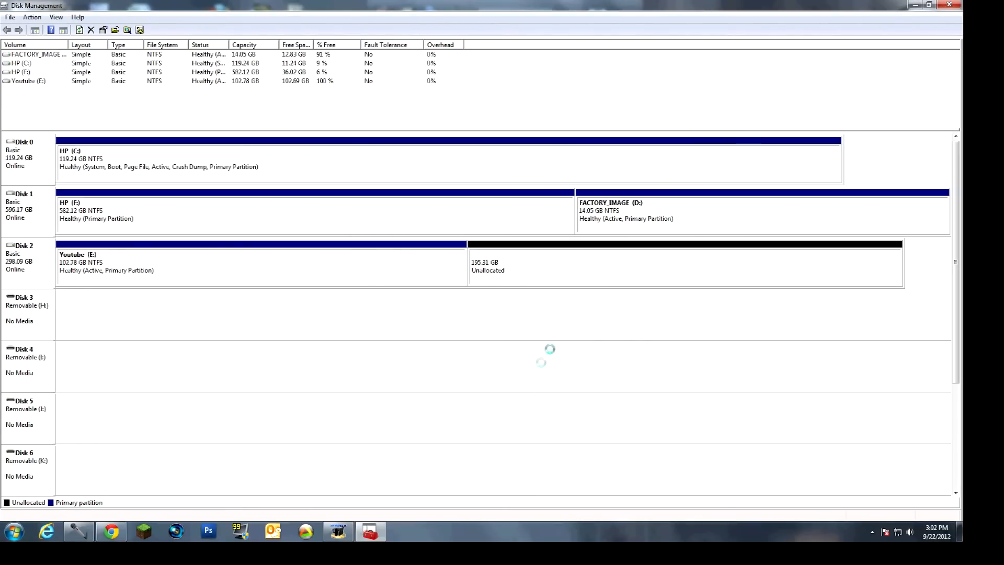
click(439, 273)
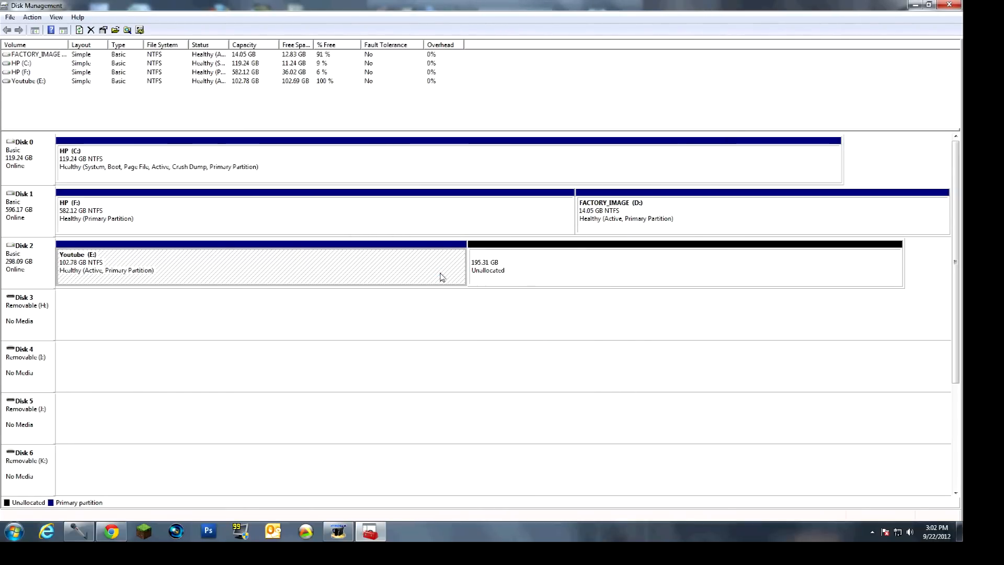
- Extend Youtube (E:) by 199999 MB to the full 298.09 GB and verify in the Computer window
right_click(436, 269)
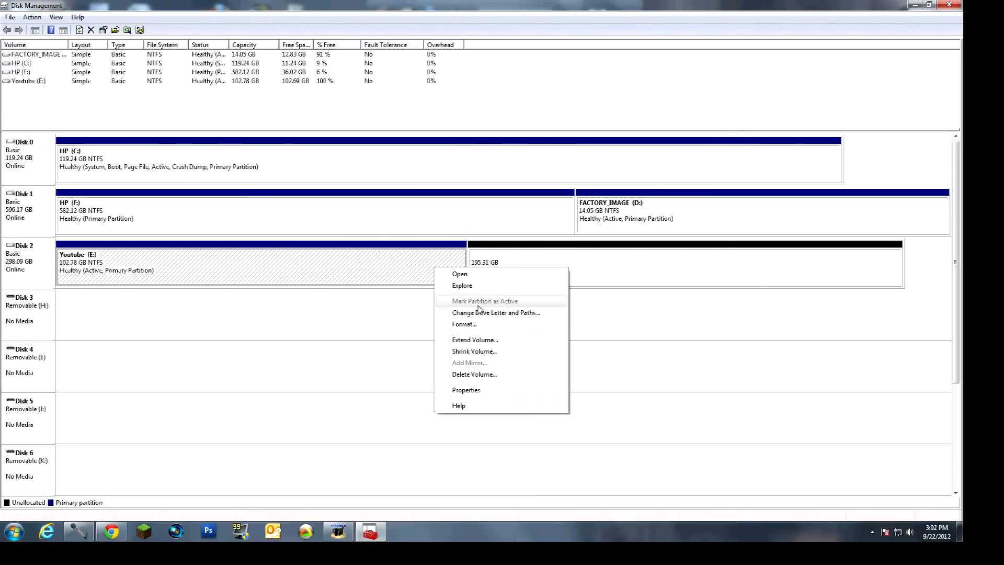
click(474, 340)
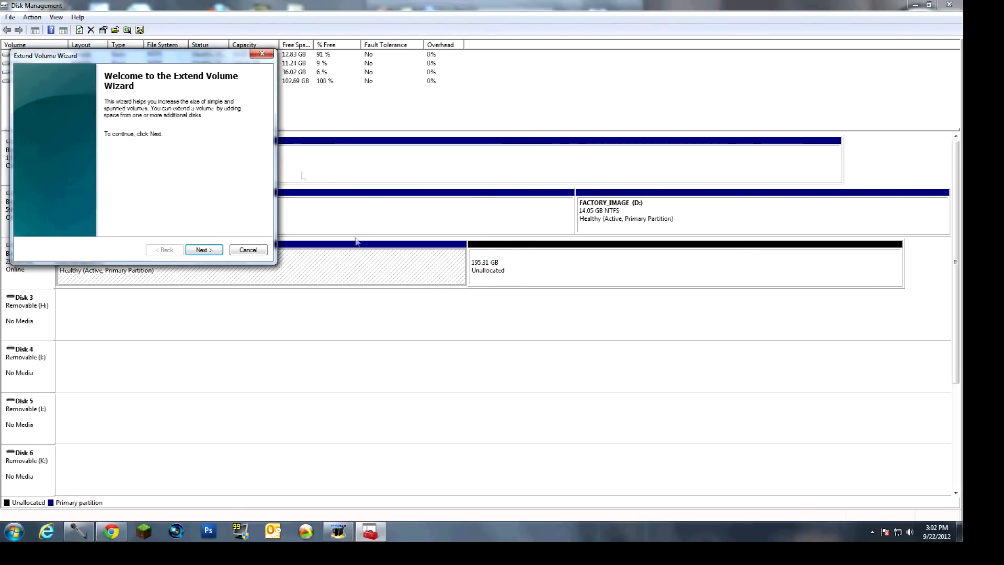
click(202, 249)
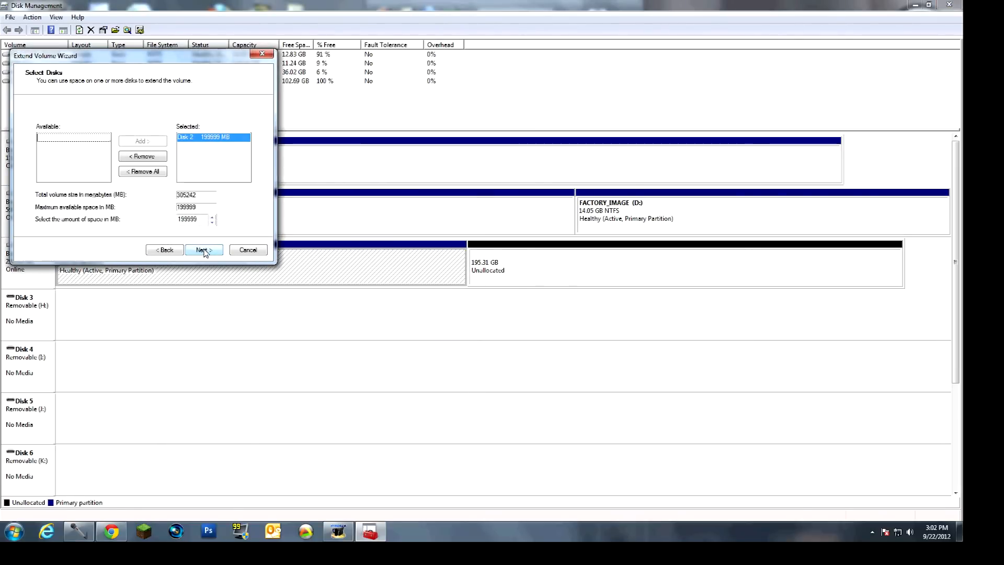
click(202, 250)
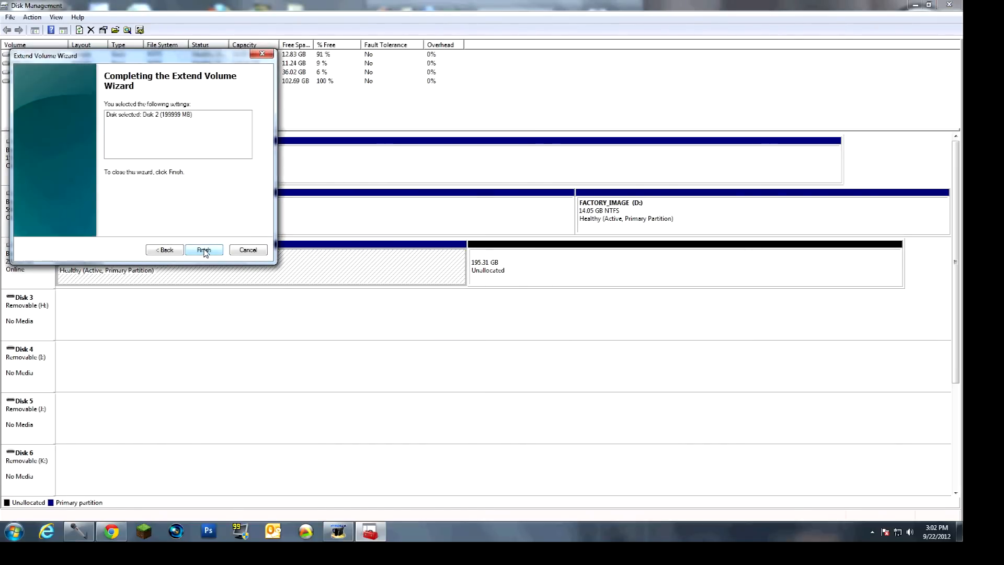
click(203, 250)
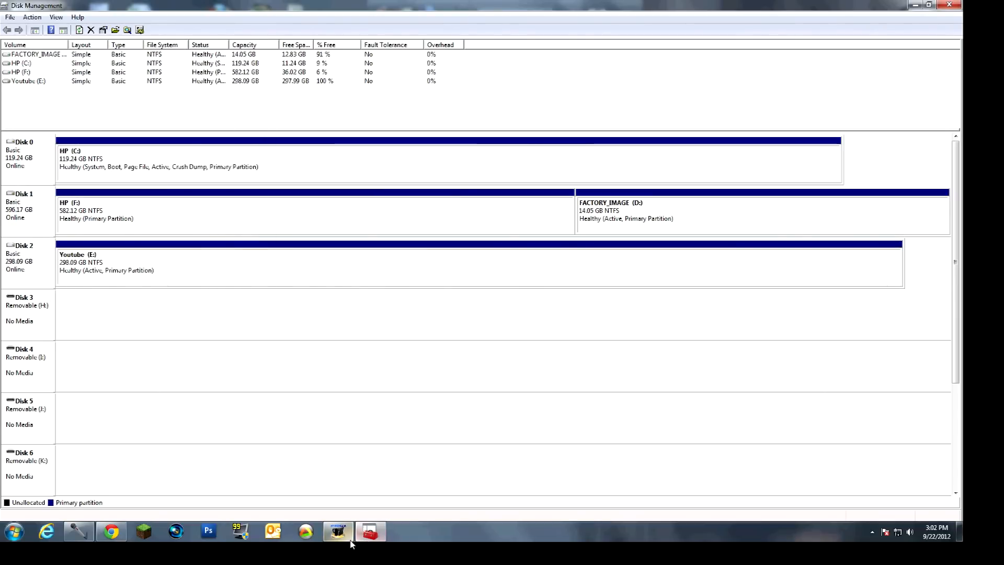
click(14, 532)
click(157, 396)
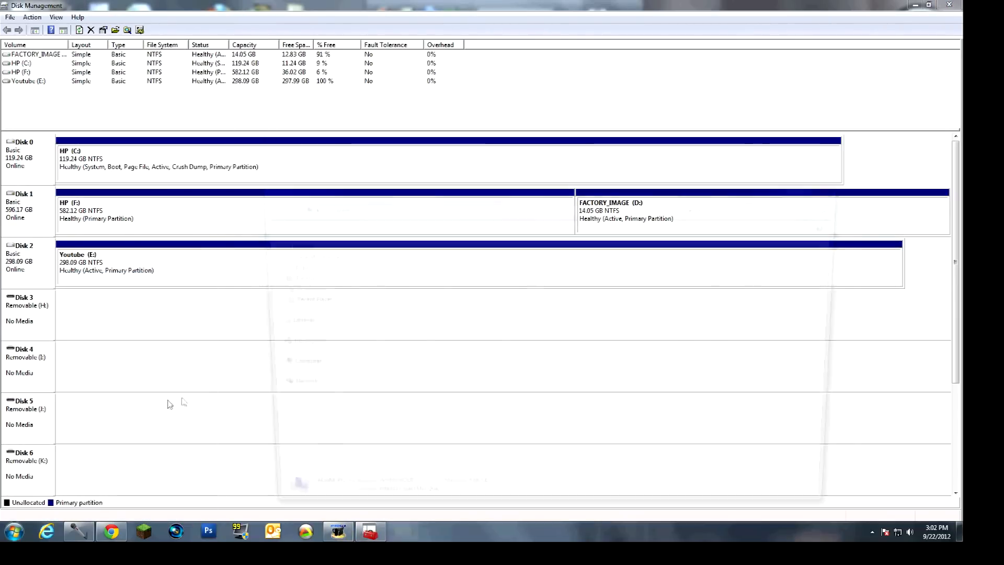